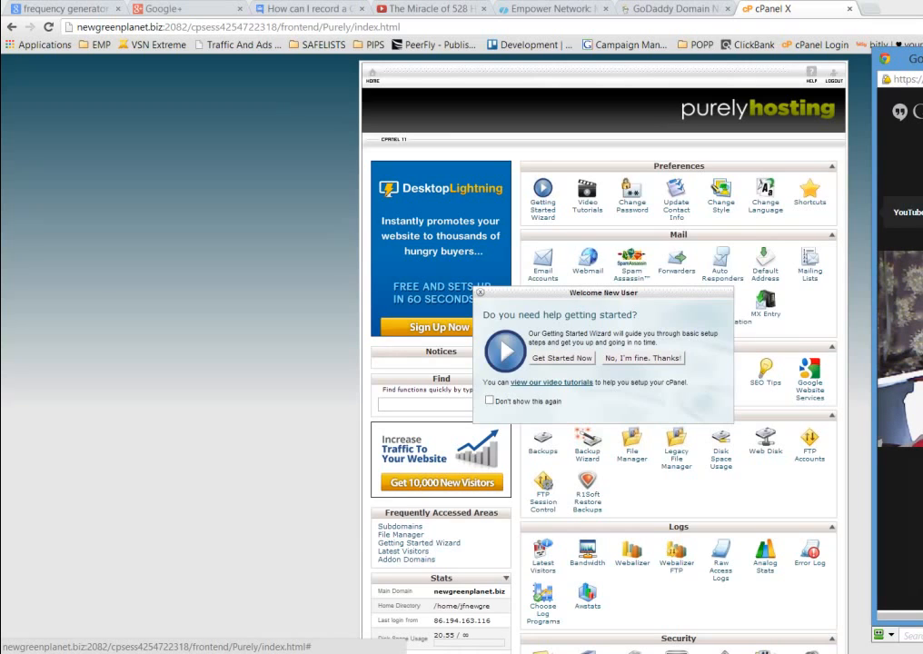
# Start the Getting Started Wizard, skip past the language step, and return to the cPanel home page.
pyautogui.click(560, 361)
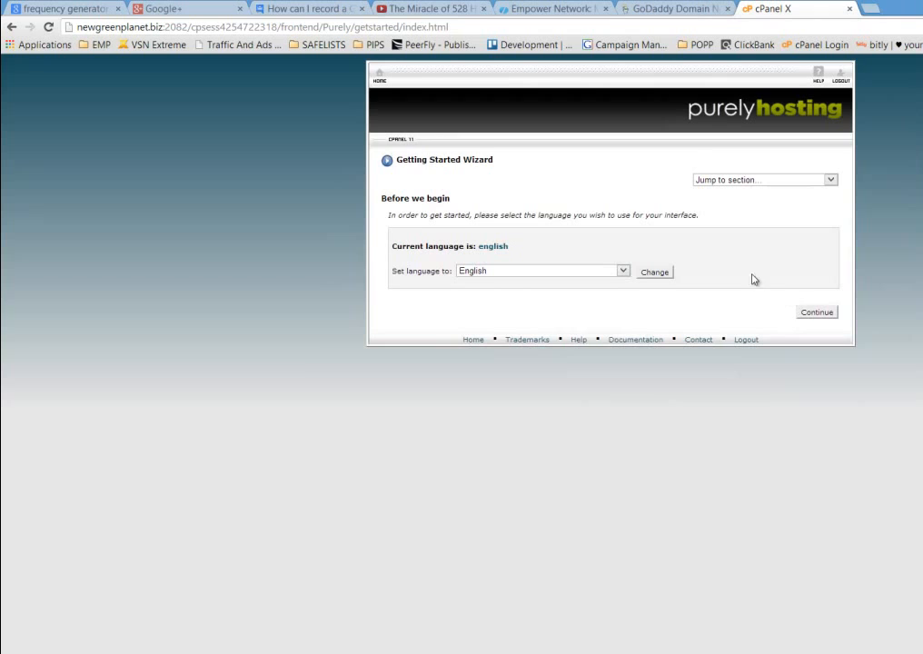
pyautogui.click(820, 313)
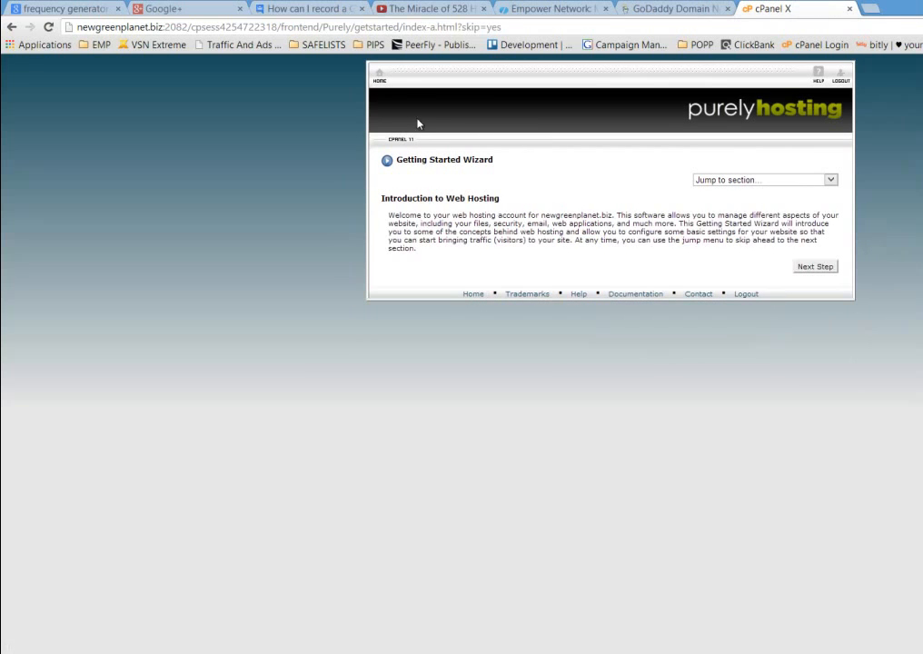
pyautogui.click(380, 76)
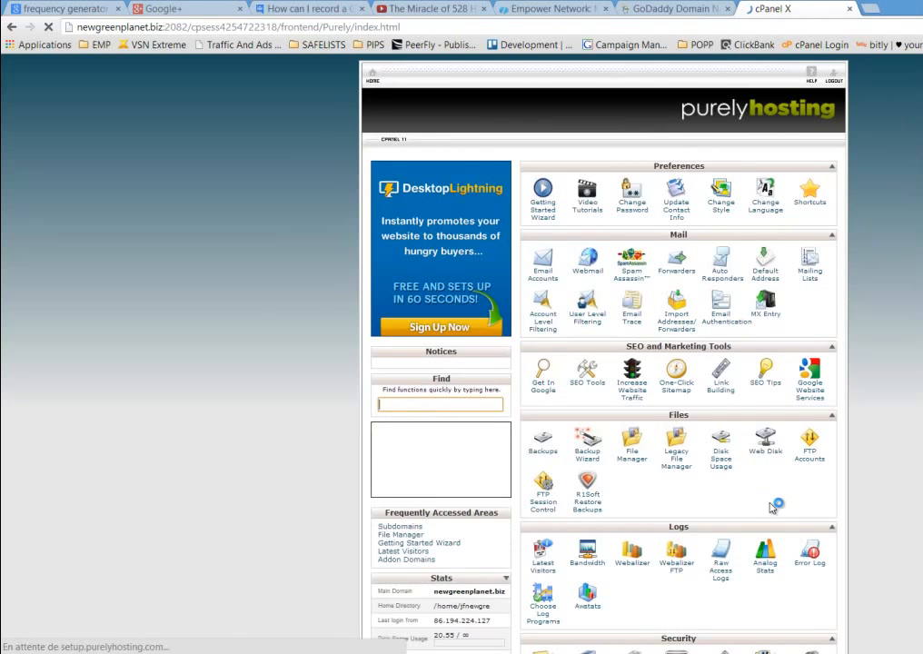
# Scroll to Softaculous Apps Installer and open the Drupal script page.
pyautogui.scroll(-3, 768, 514)
pyautogui.scroll(-2, 769, 512)
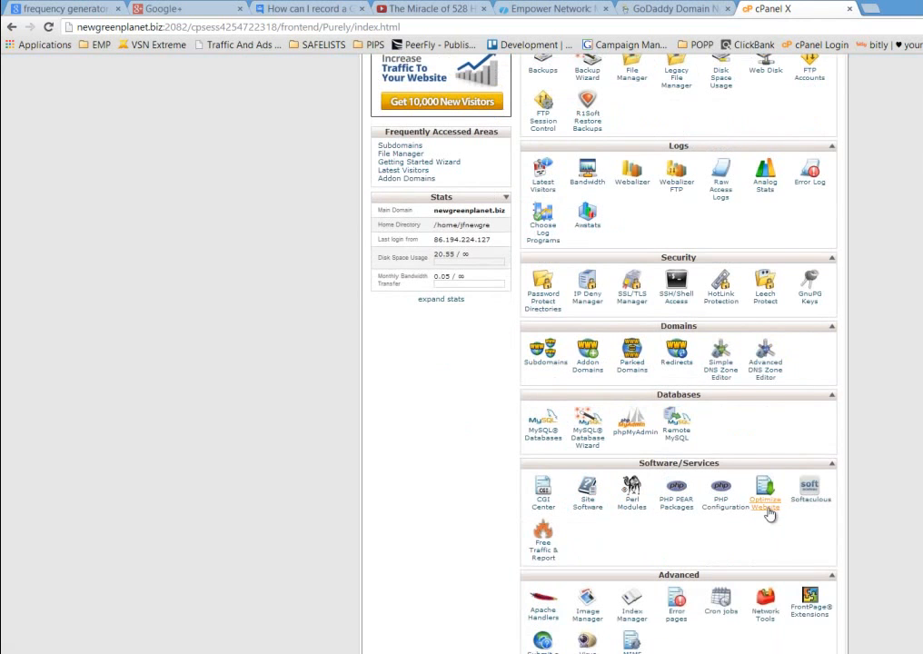
pyautogui.scroll(-2, 765, 516)
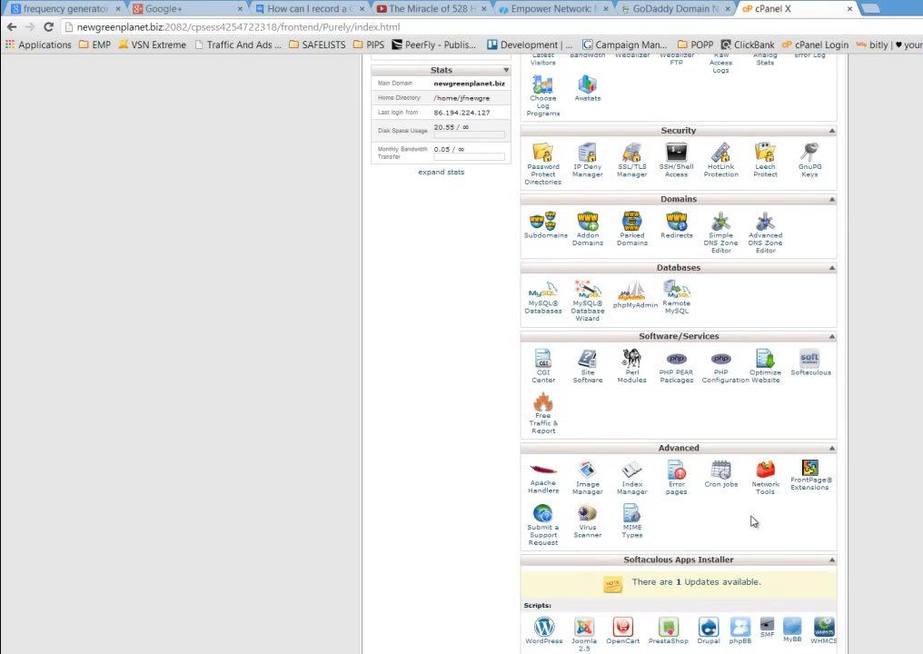
pyautogui.scroll(-2, 752, 520)
pyautogui.scroll(4, 765, 510)
pyautogui.scroll(6, 768, 509)
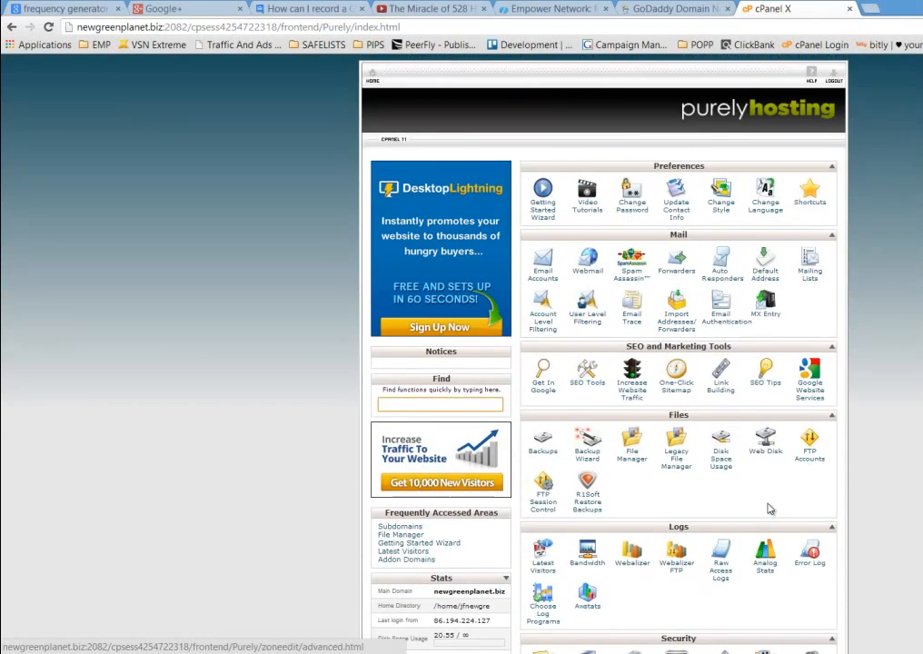
pyautogui.scroll(-2, 761, 504)
pyautogui.scroll(1, 756, 505)
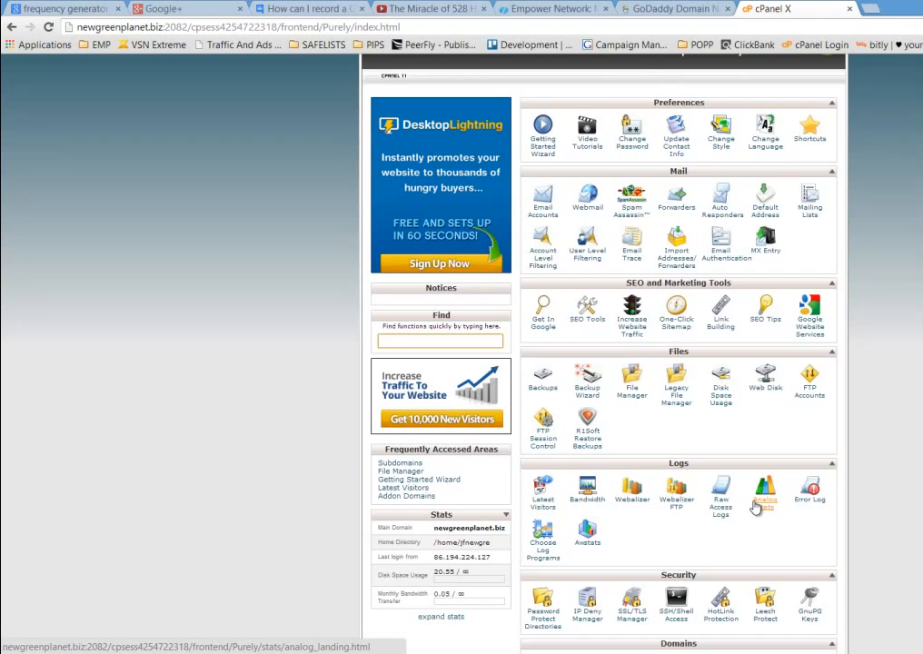
pyautogui.scroll(-1, 756, 505)
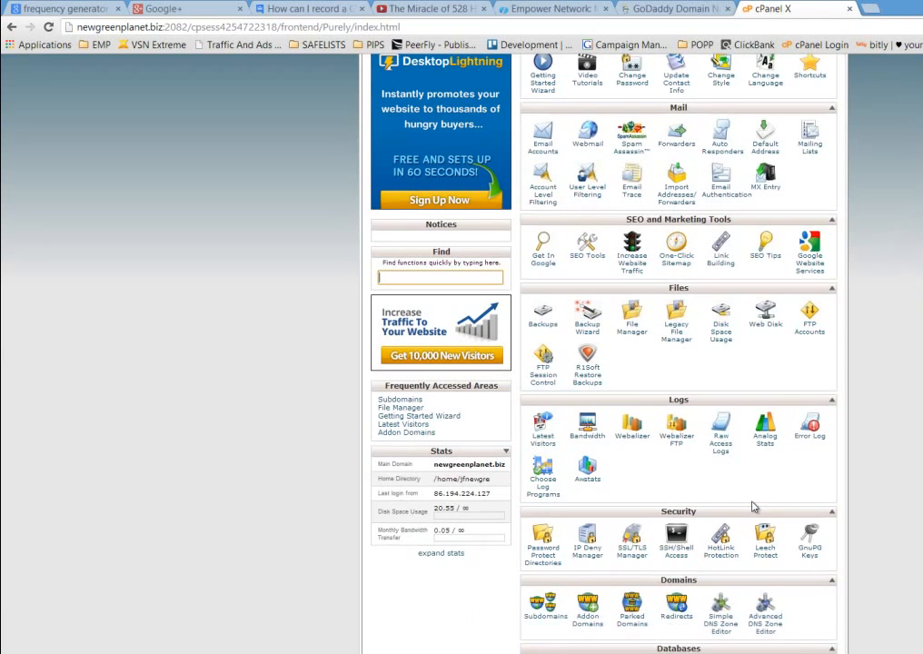
pyautogui.scroll(1, 753, 506)
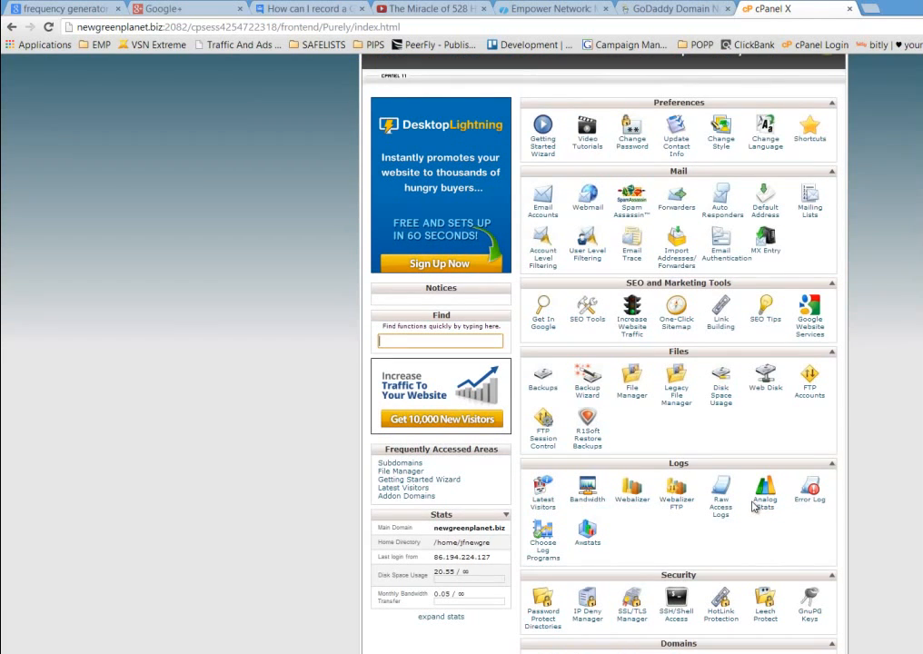
pyautogui.scroll(-1, 753, 506)
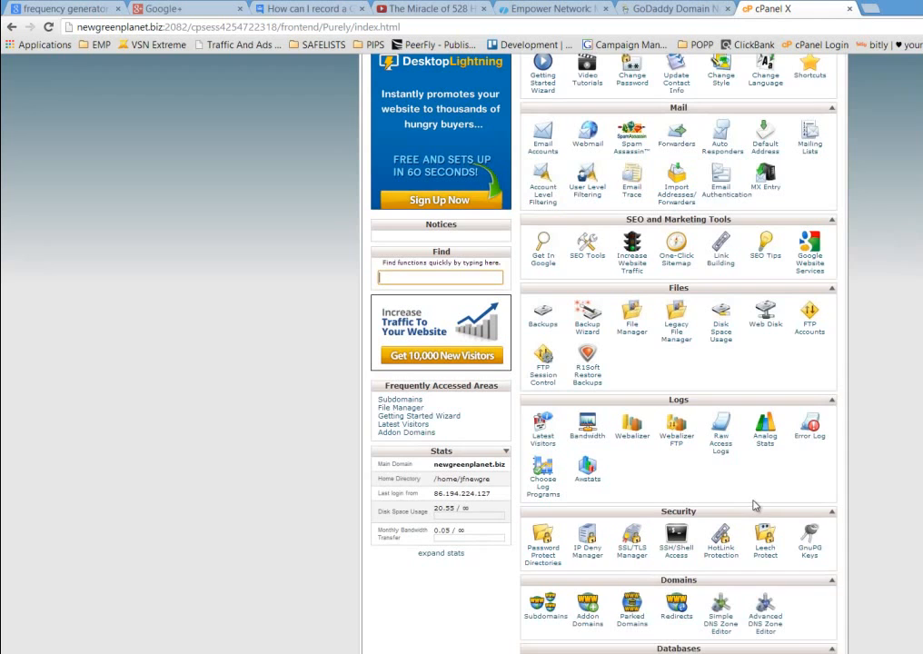
pyautogui.scroll(-2, 753, 506)
pyautogui.scroll(-1, 751, 505)
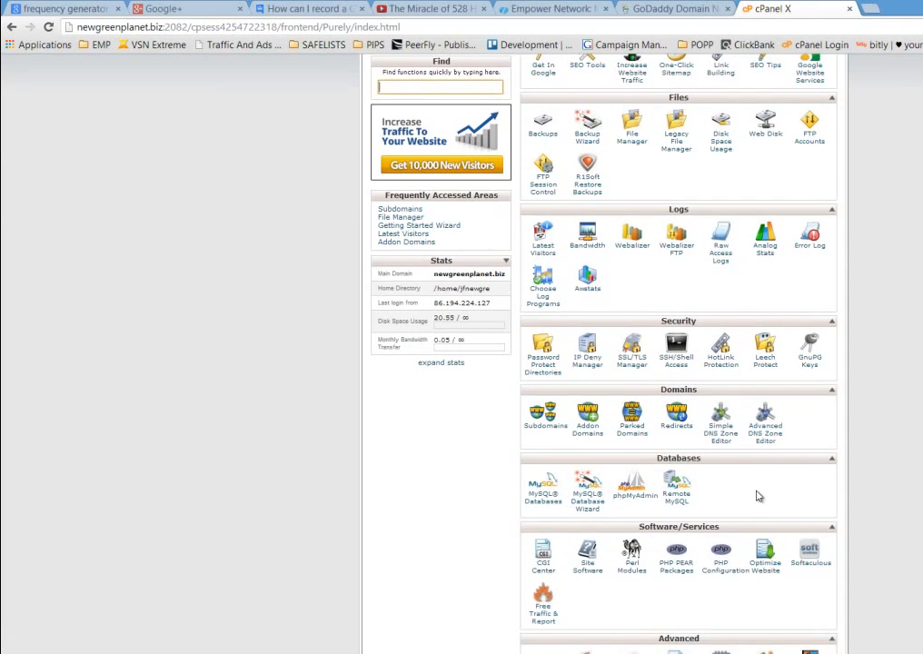
pyautogui.scroll(-1, 759, 496)
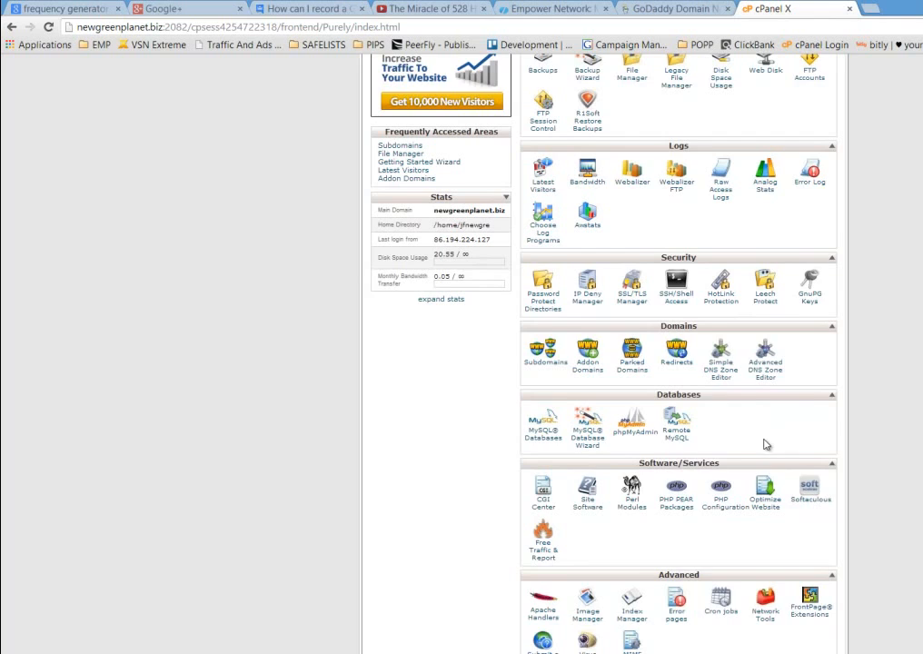
pyautogui.scroll(-1, 768, 442)
pyautogui.scroll(-1, 767, 480)
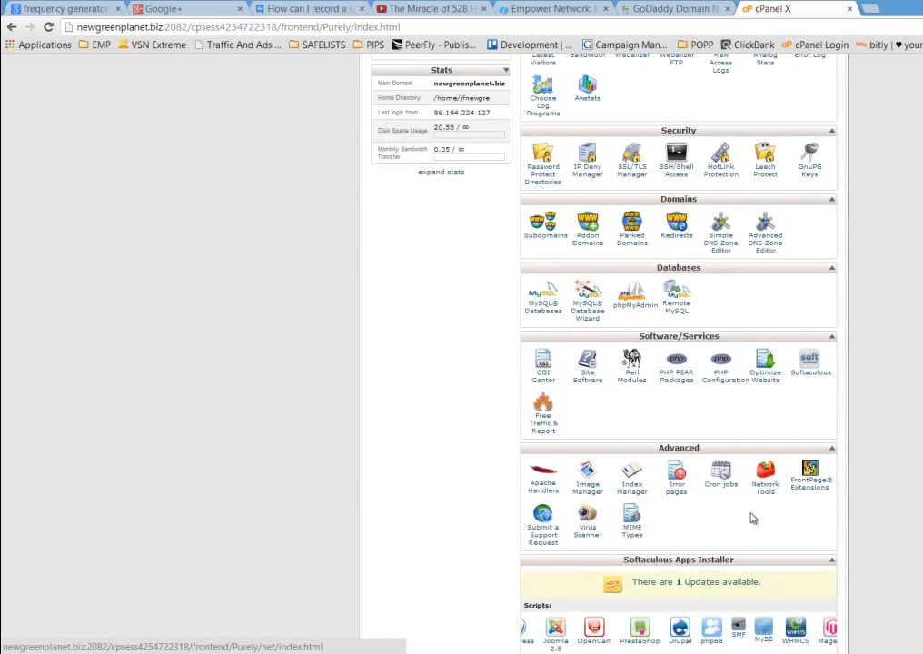
pyautogui.scroll(-1, 750, 516)
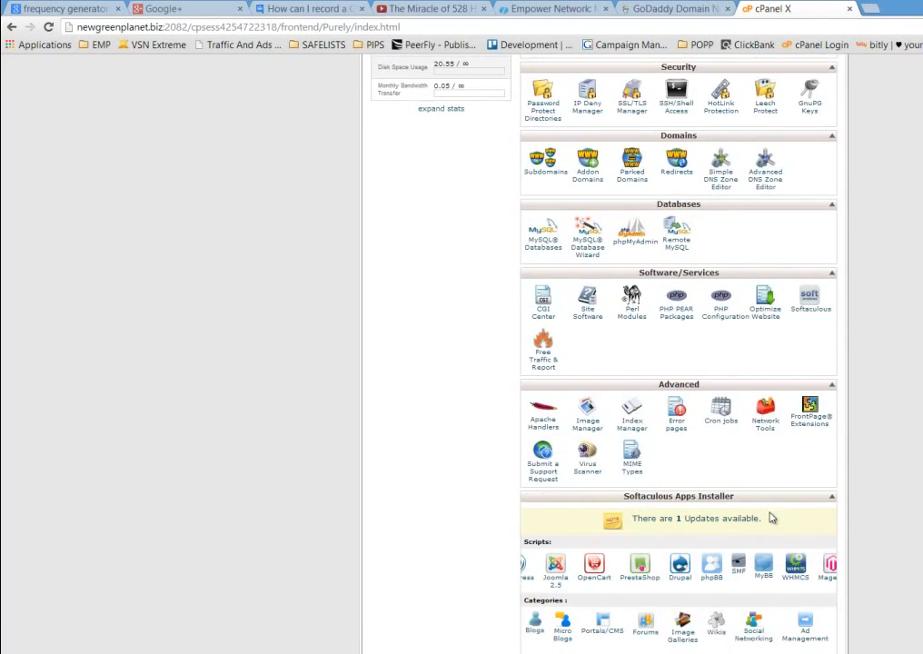
pyautogui.scroll(-1, 768, 520)
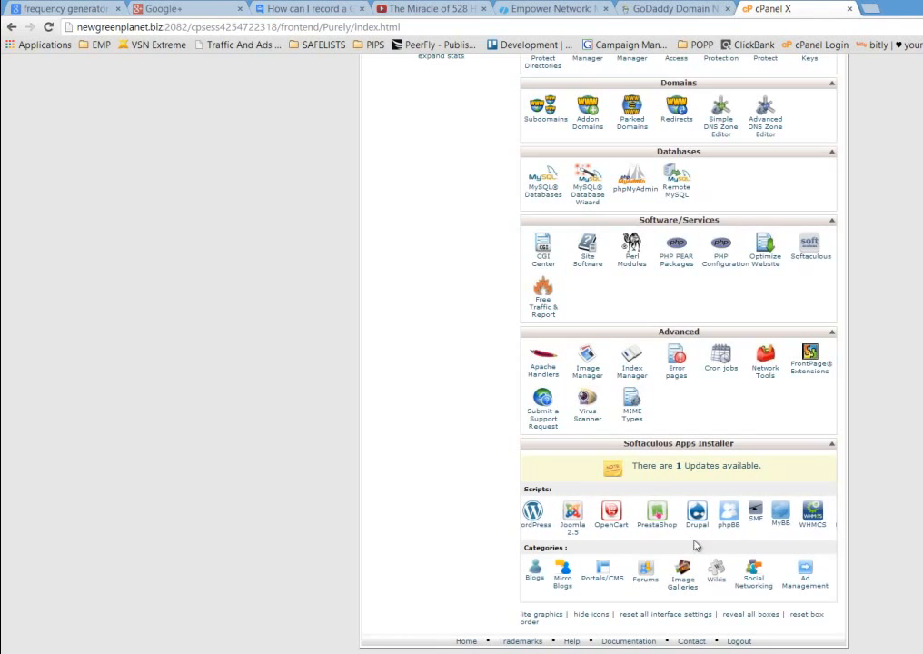
pyautogui.click(687, 514)
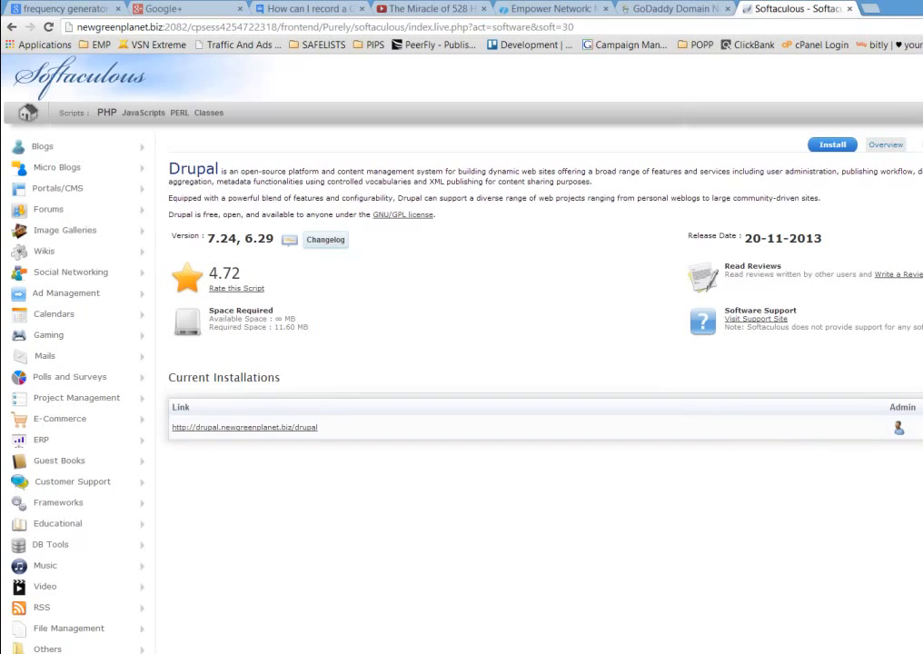
# Open the Drupal Install tab showing version 7.24, directory drupal and database drup157.
pyautogui.click(831, 145)
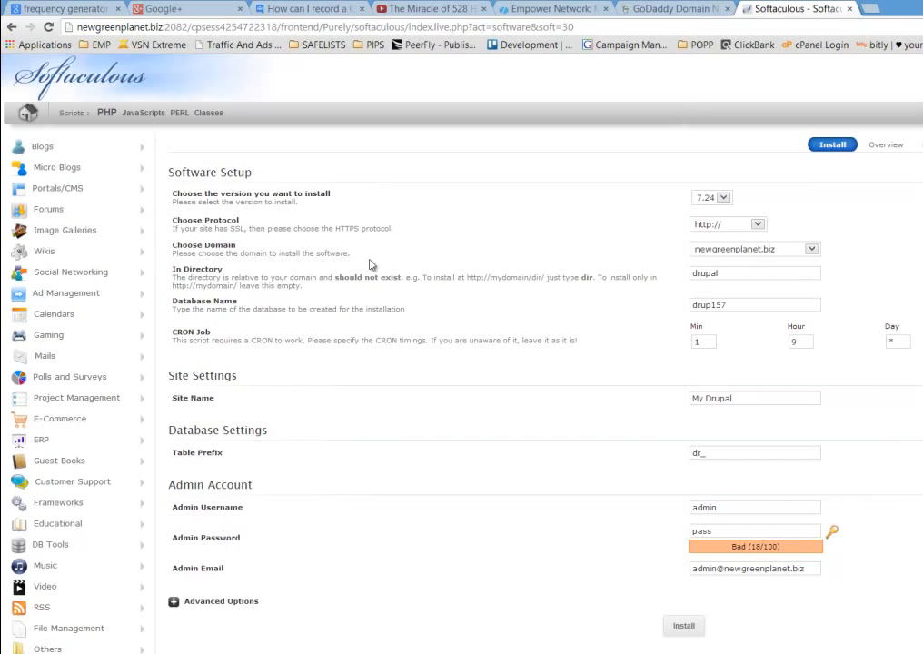
# Install on drupal.newgreenplanet.biz in directory condition4, correcting the typo.
pyautogui.click(812, 251)
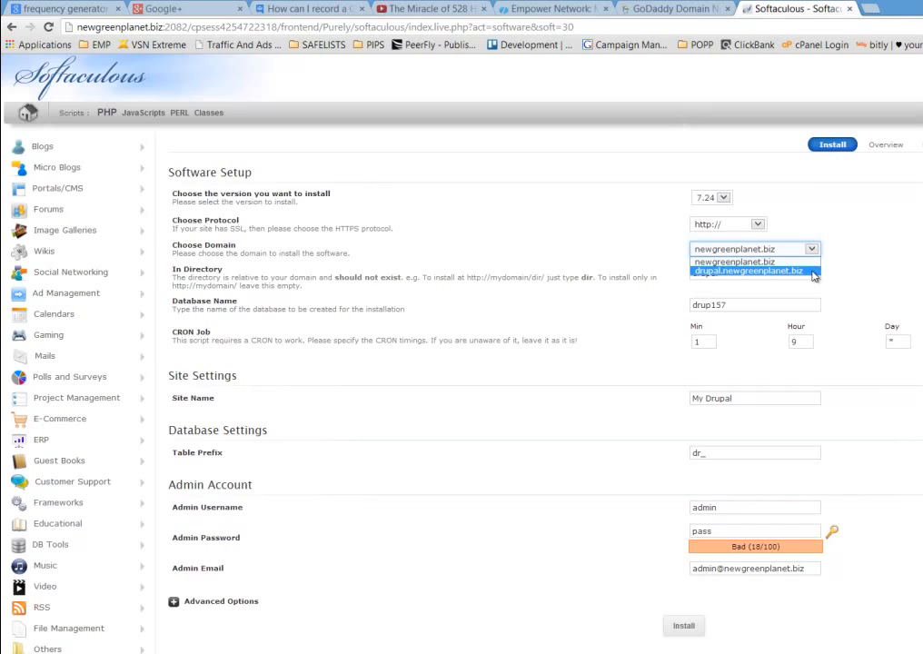
pyautogui.click(813, 272)
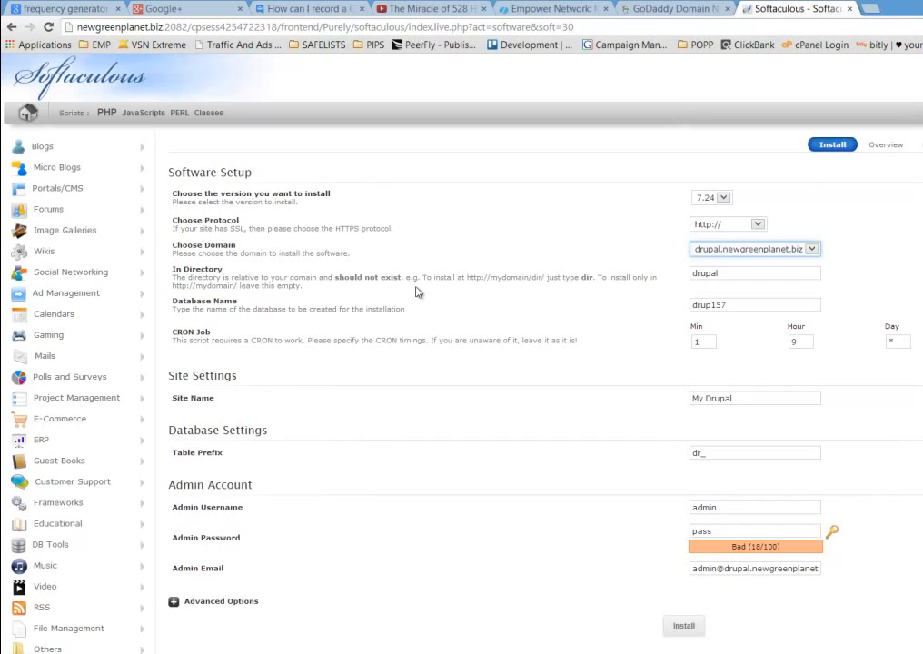
pyautogui.click(722, 272)
pyautogui.doubleClick(701, 272)
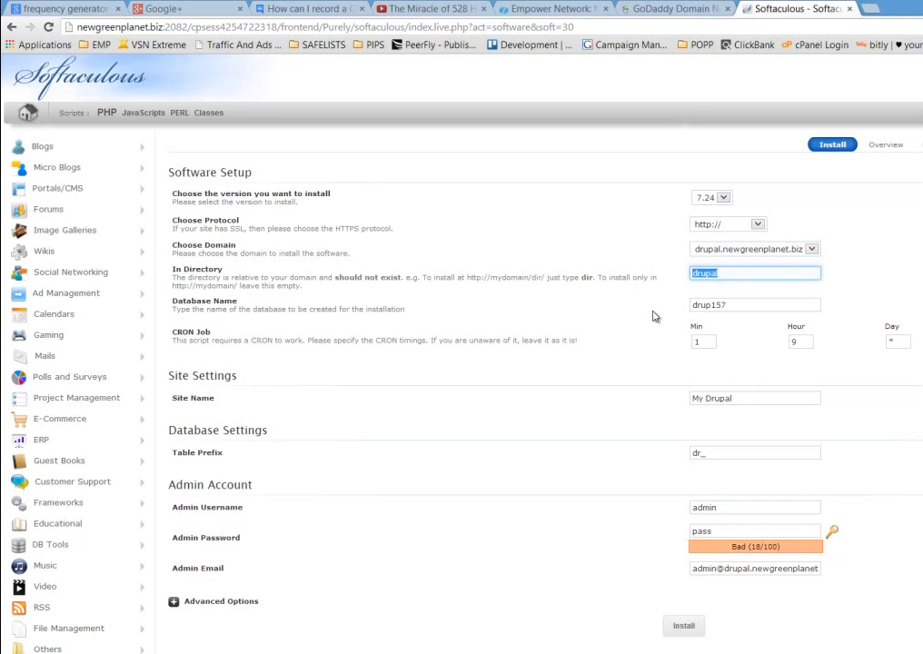
pyautogui.write('condotion4')
pyautogui.click(715, 274)
pyautogui.click(709, 306)
pyautogui.press('Delete')
pyautogui.write('i')
# Replace the database name drup157 with cond4.
pyautogui.click(755, 306)
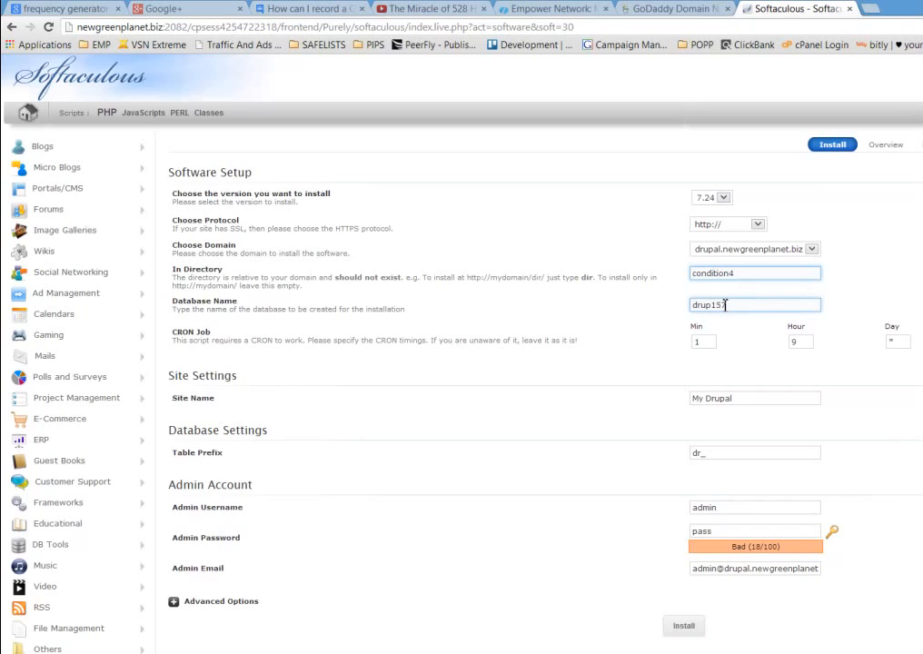
pyautogui.moveTo(718, 304); pyautogui.dragTo(676, 310)
pyautogui.moveTo(745, 305); pyautogui.dragTo(625, 314)
pyautogui.write('con')
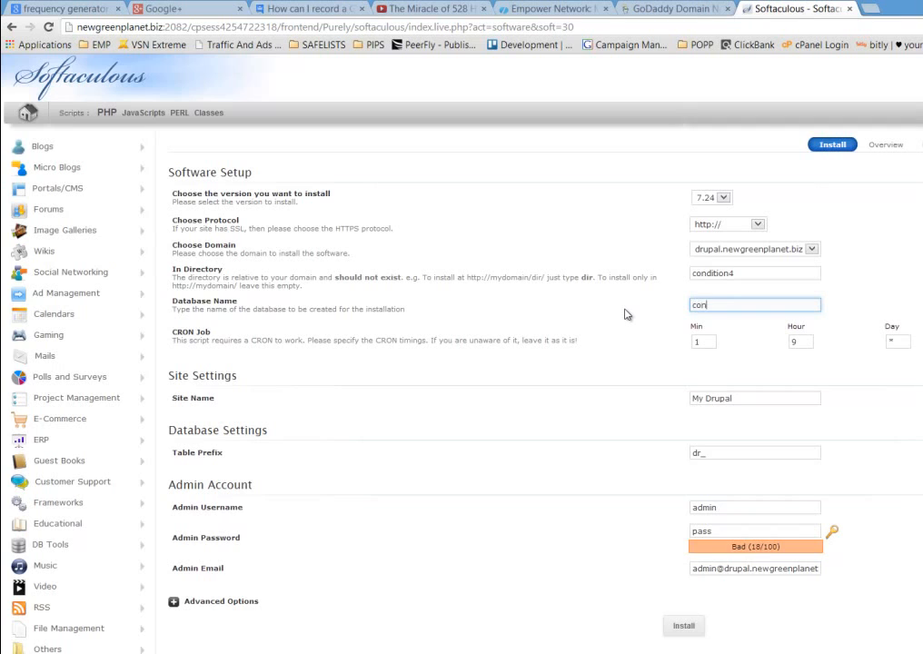
pyautogui.write('d4')
# Set the site name to 'Condition 4' and replace the default admin password with a new one.
pyautogui.scroll(-1, 496, 351)
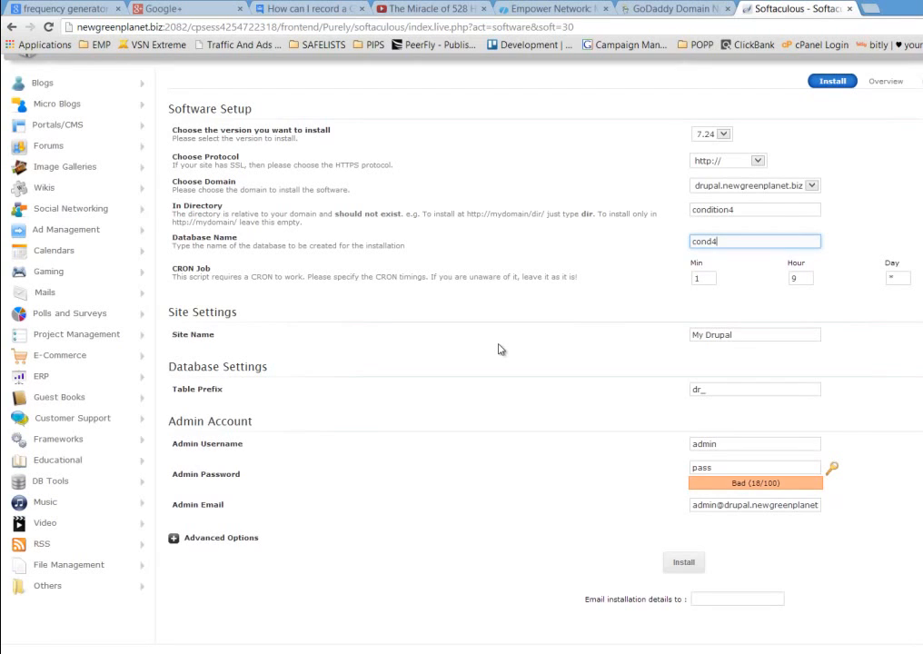
pyautogui.scroll(-1, 500, 350)
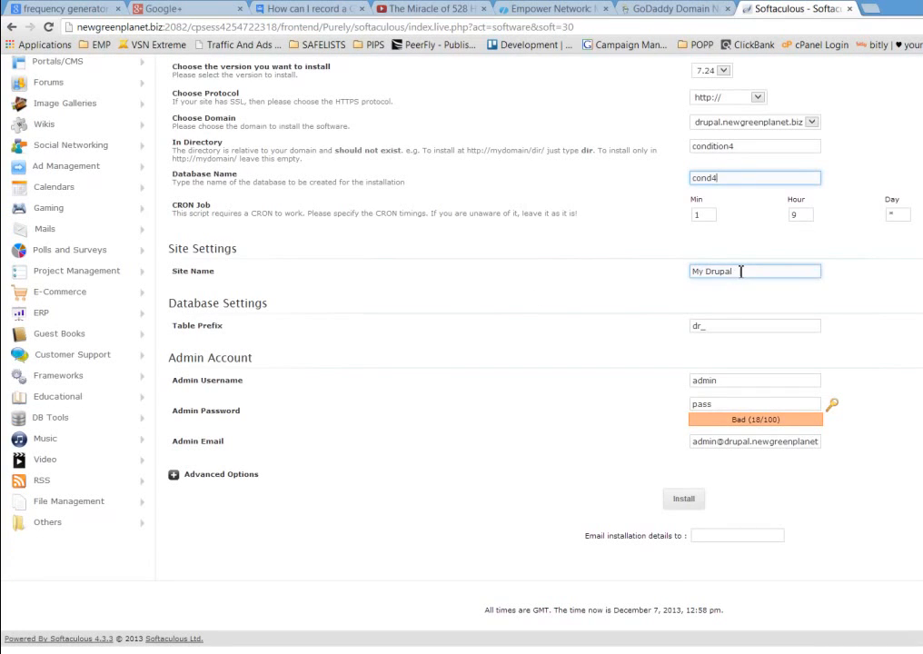
pyautogui.moveTo(822, 271); pyautogui.dragTo(683, 279)
pyautogui.write('conf')
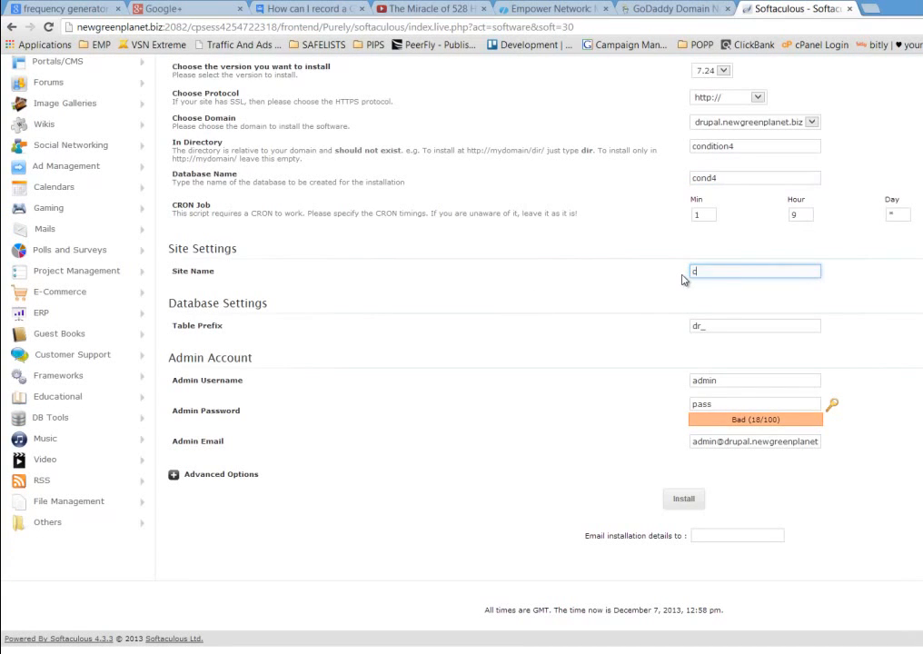
pyautogui.press('BackSpace')
pyautogui.press('BackSpace')
pyautogui.press('BackSpace')
pyautogui.press('BackSpace')
pyautogui.write('Condition 4')
pyautogui.doubleClick(721, 404)
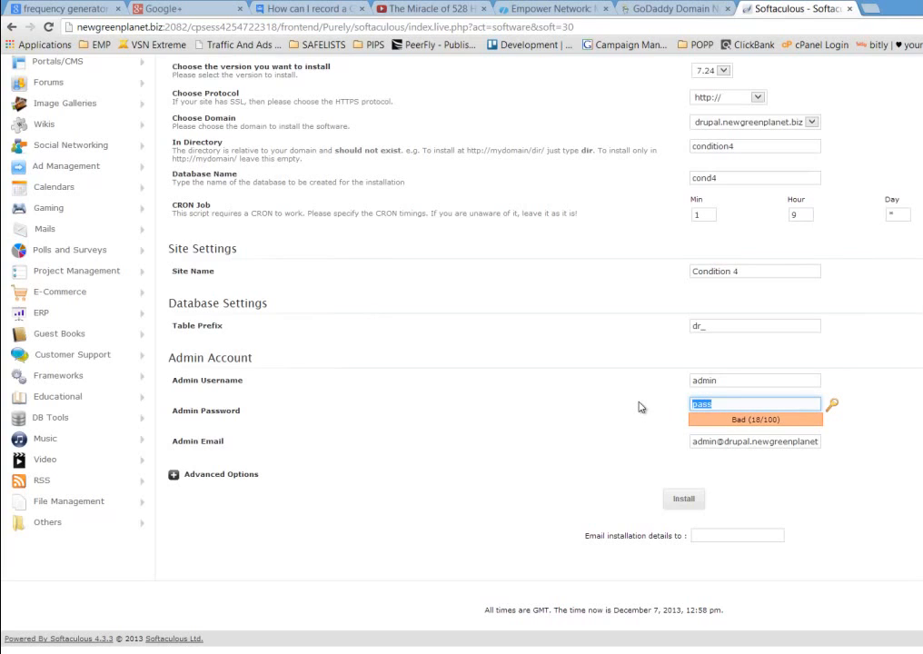
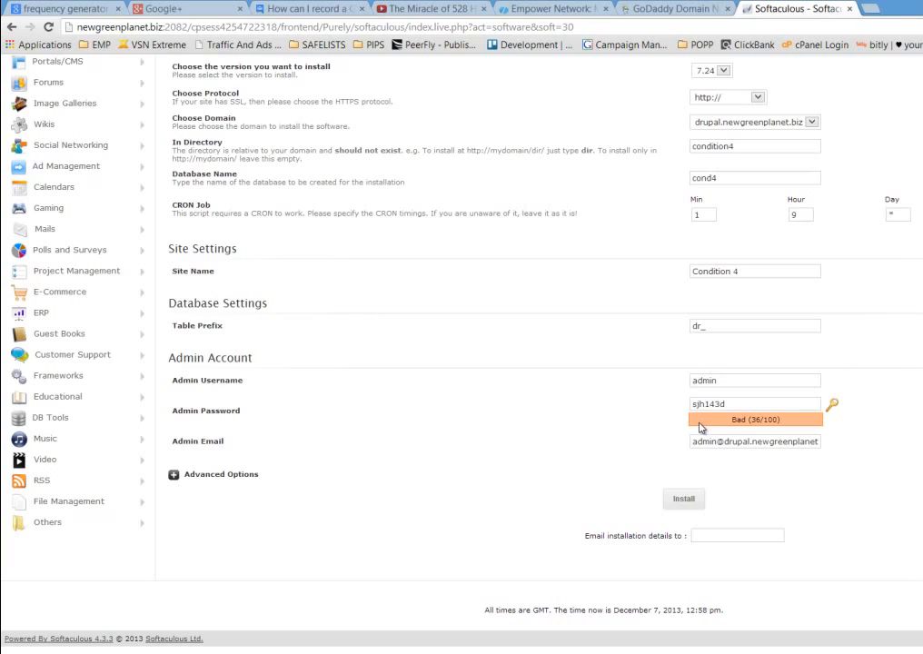
# Finish the admin password, enter an e-mail address for installation details, and start the Drupal install.
pyautogui.click(742, 404)
pyautogui.click(678, 425)
pyautogui.click(707, 535)
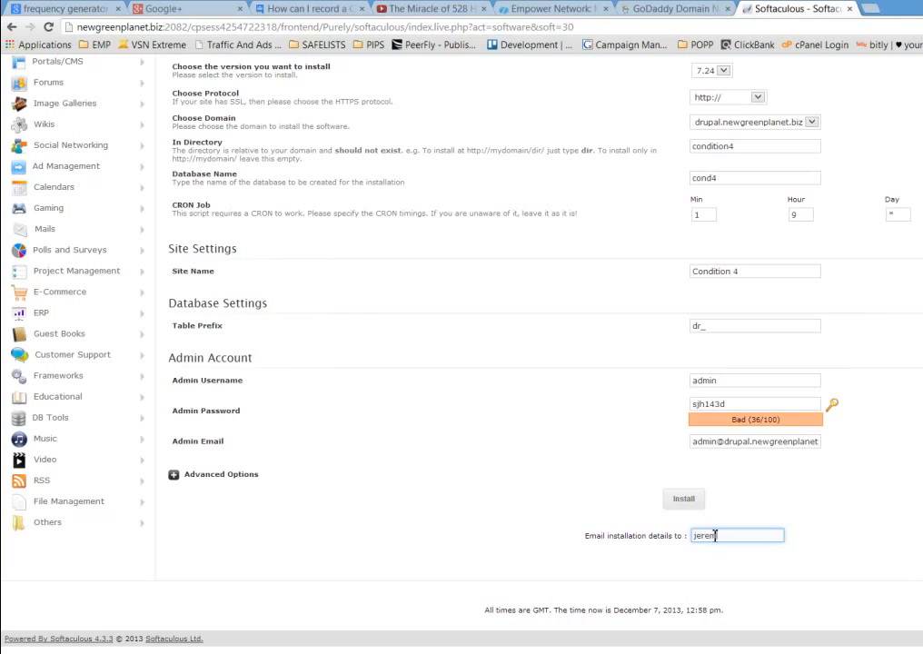
pyautogui.click(684, 500)
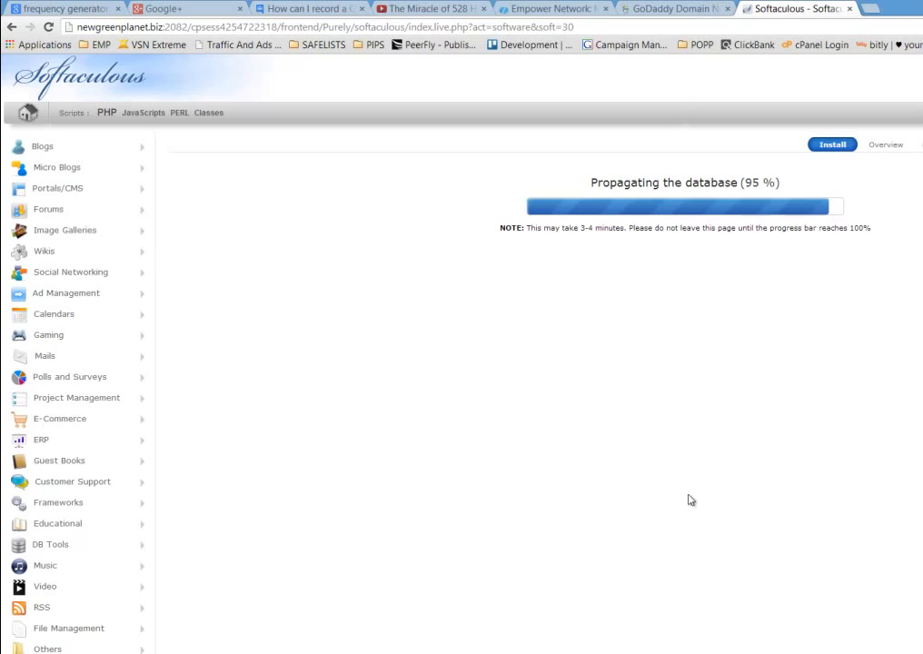
# Move the Hangouts call window aside to reveal the Drupal installation success page.
pyautogui.moveTo(210, 653)
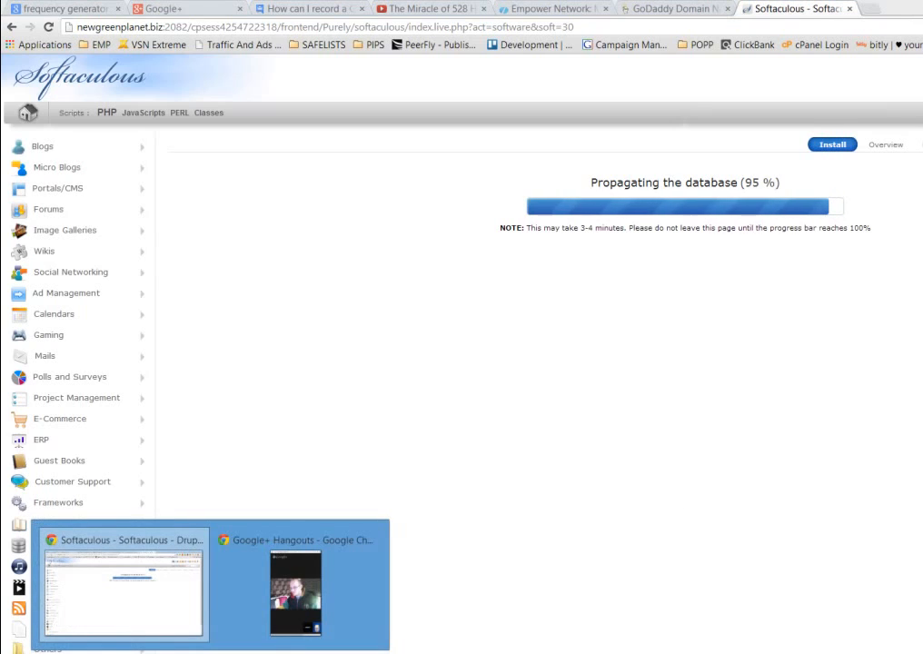
pyautogui.click(263, 598)
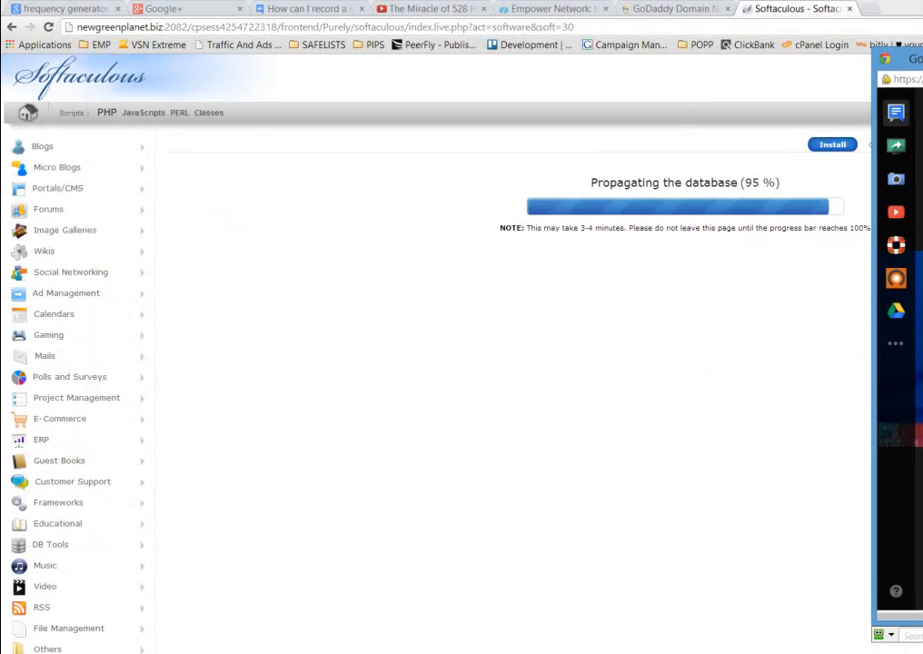
pyautogui.moveTo(917, 60); pyautogui.dragTo(383, 68)
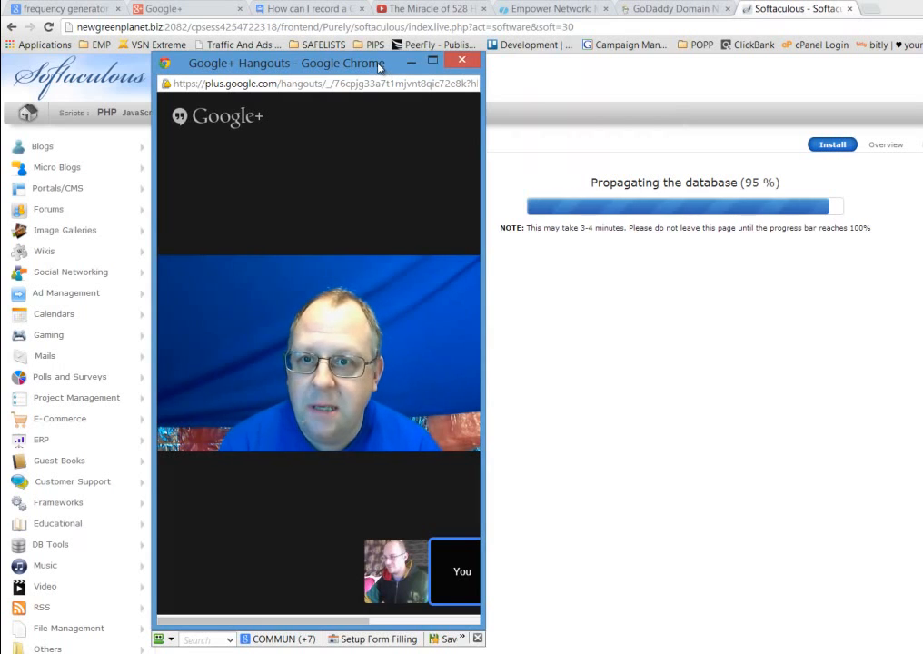
pyautogui.moveTo(388, 70); pyautogui.dragTo(348, 65)
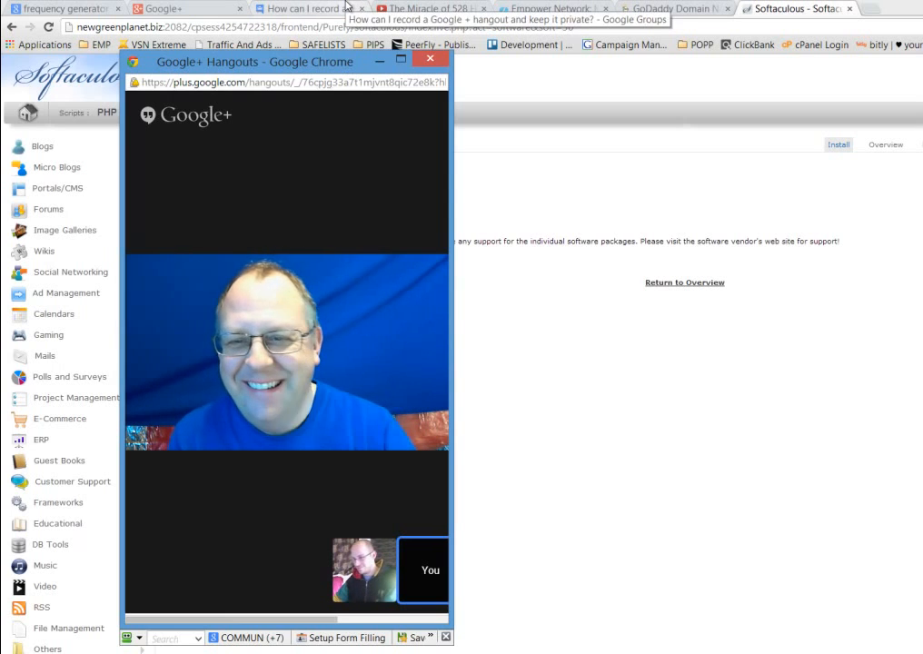
pyautogui.moveTo(263, 58); pyautogui.dragTo(900, 56)
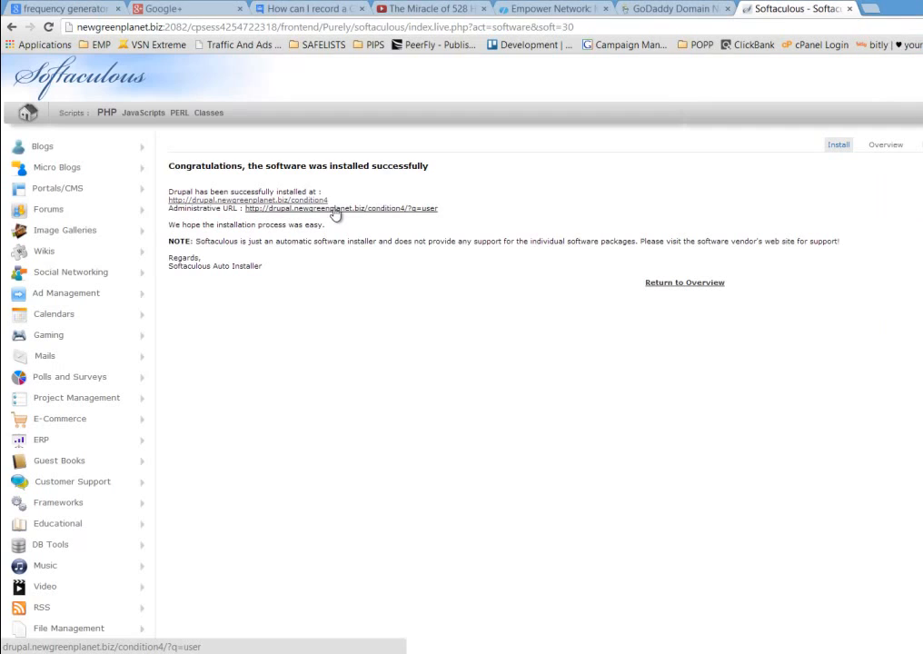
# Paste the administrative URL into a new Notepad note and open a blank browser tab.
pyautogui.rightClick(335, 212)
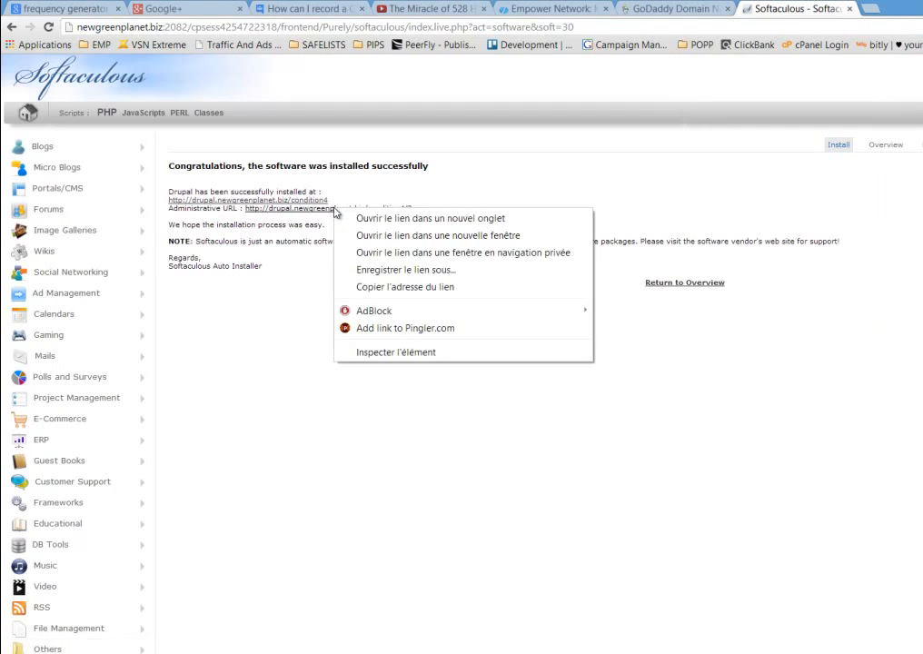
pyautogui.click(396, 287)
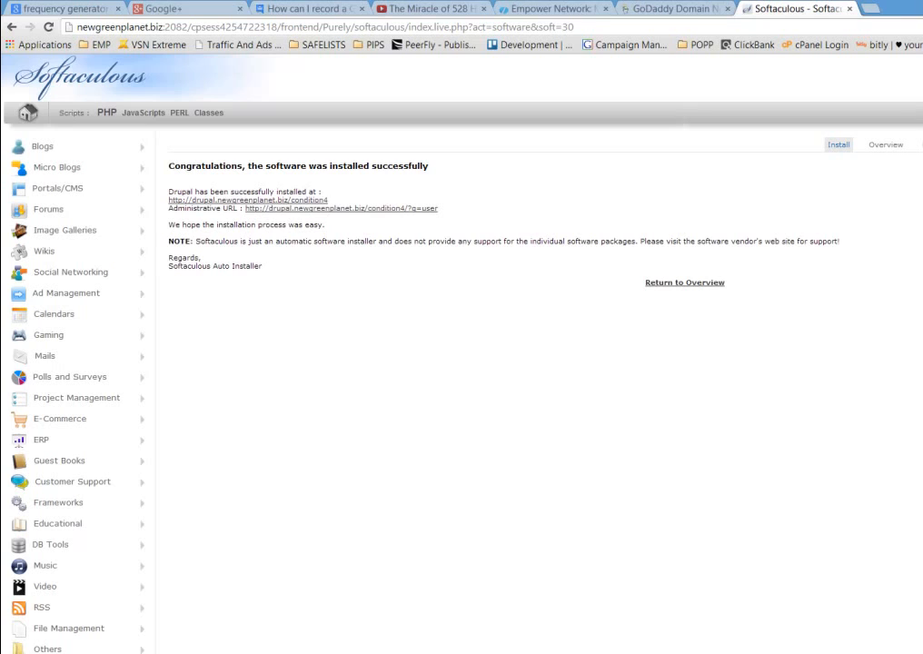
pyautogui.rightClick(388, 285)
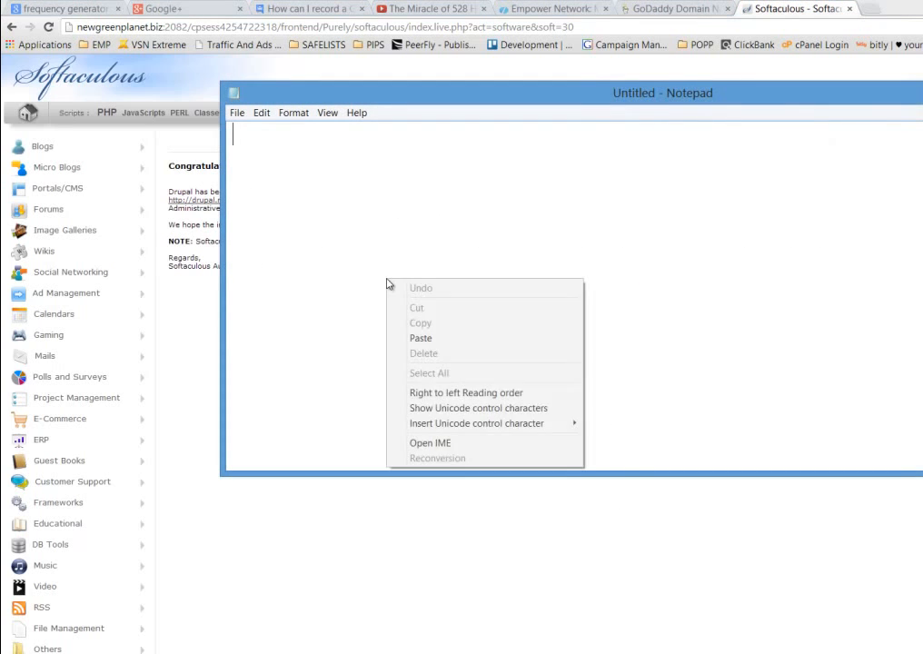
pyautogui.click(427, 338)
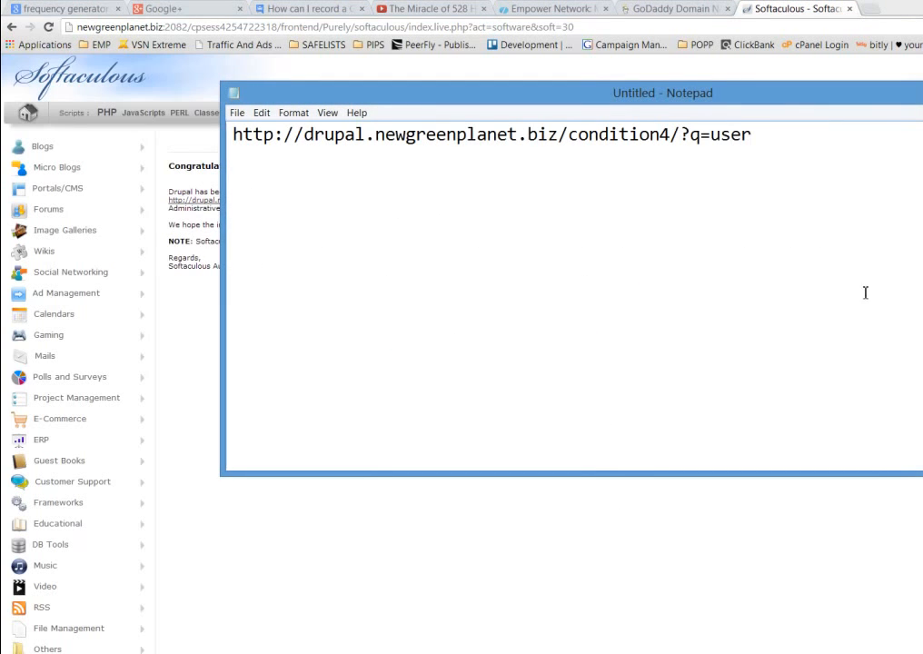
pyautogui.moveTo(913, 94); pyautogui.dragTo(886, 276)
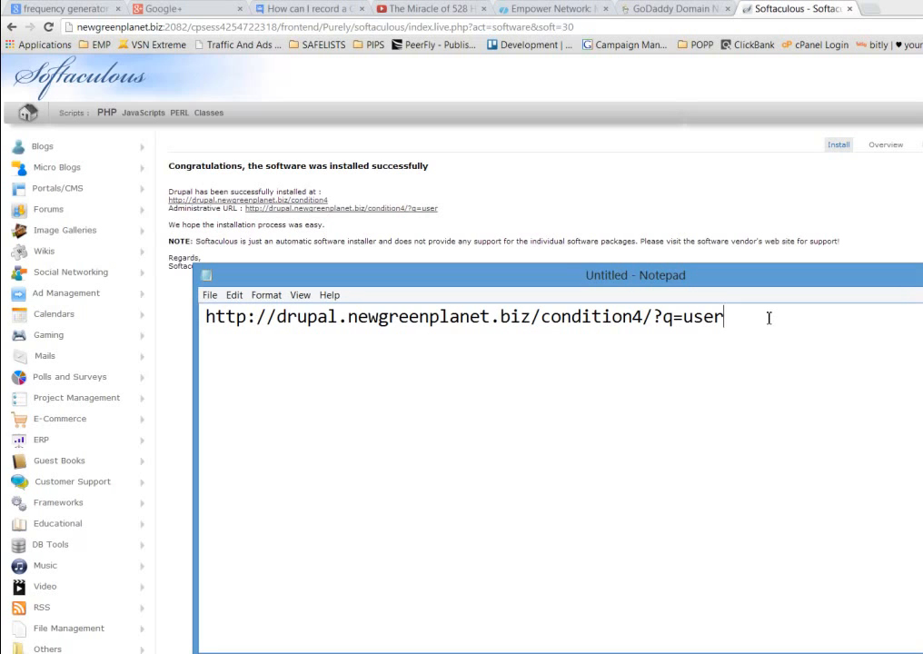
pyautogui.click(867, 13)
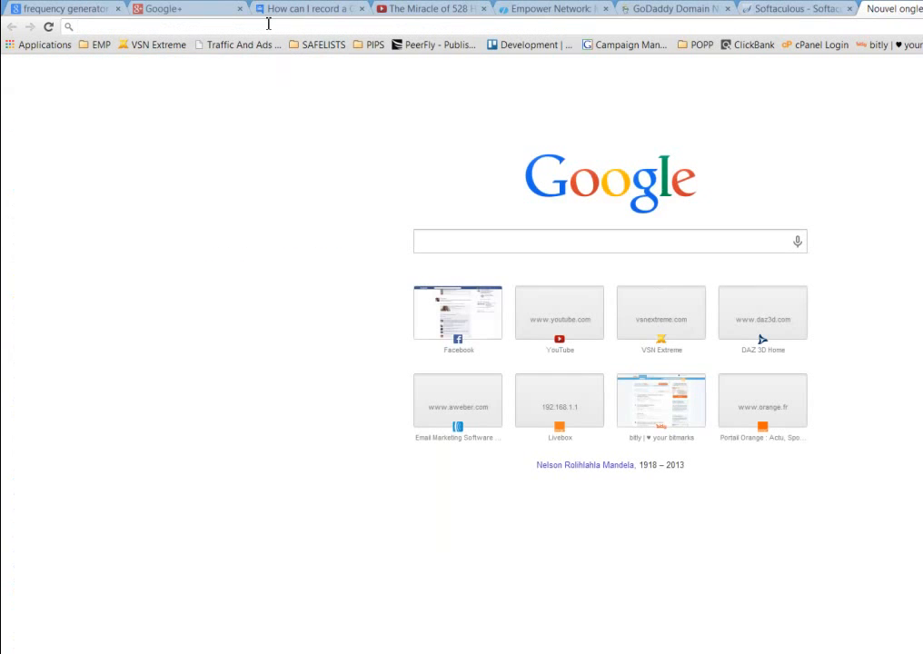
# Go to the copied admin URL and log in with the administrator username and password.
pyautogui.write('http://drupal.newgreenplanet.biz/condition4/?q=user')
pyautogui.press('Return')
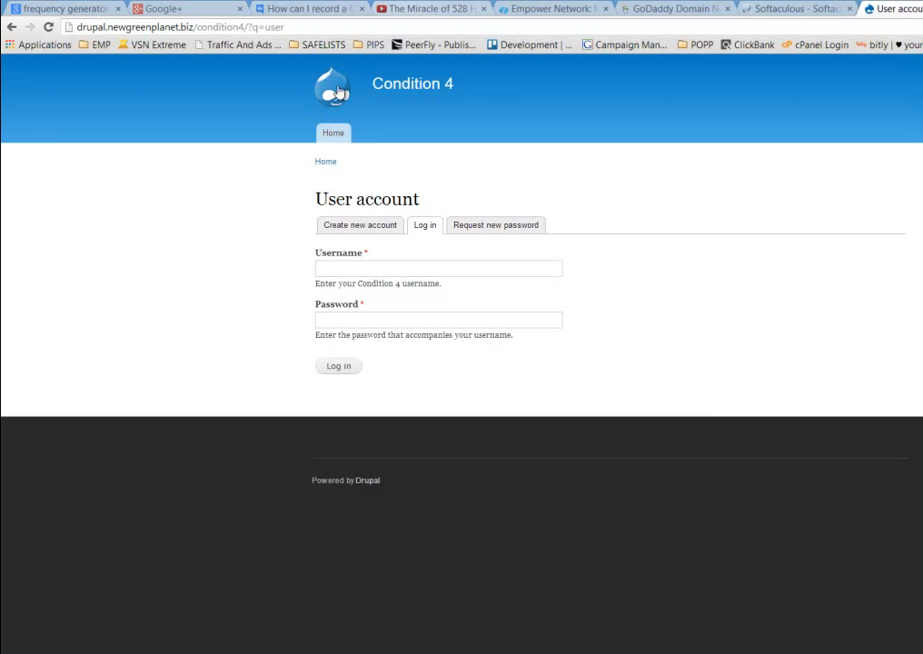
pyautogui.click(360, 266)
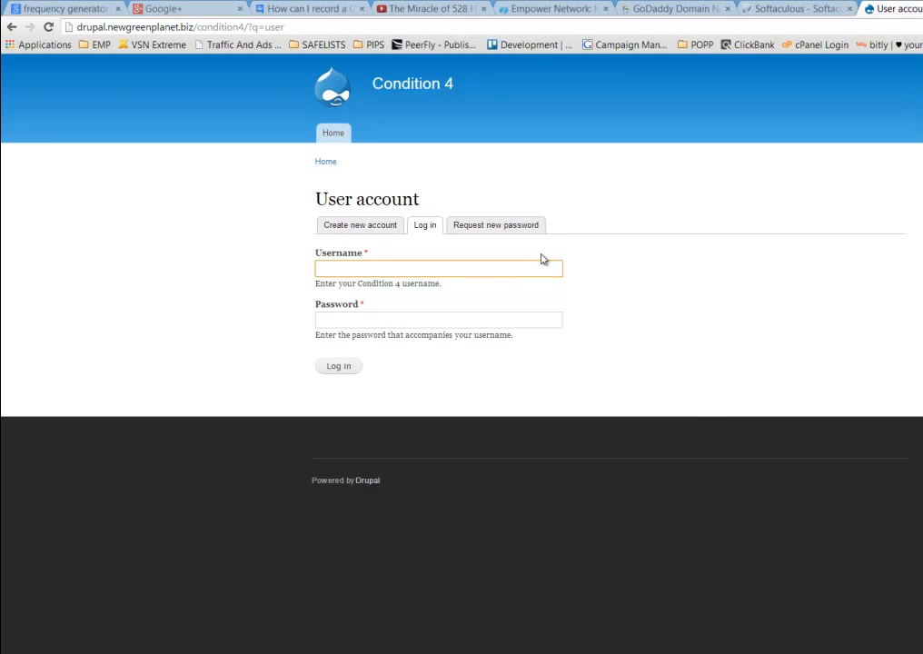
pyautogui.write('admin')
pyautogui.click(360, 324)
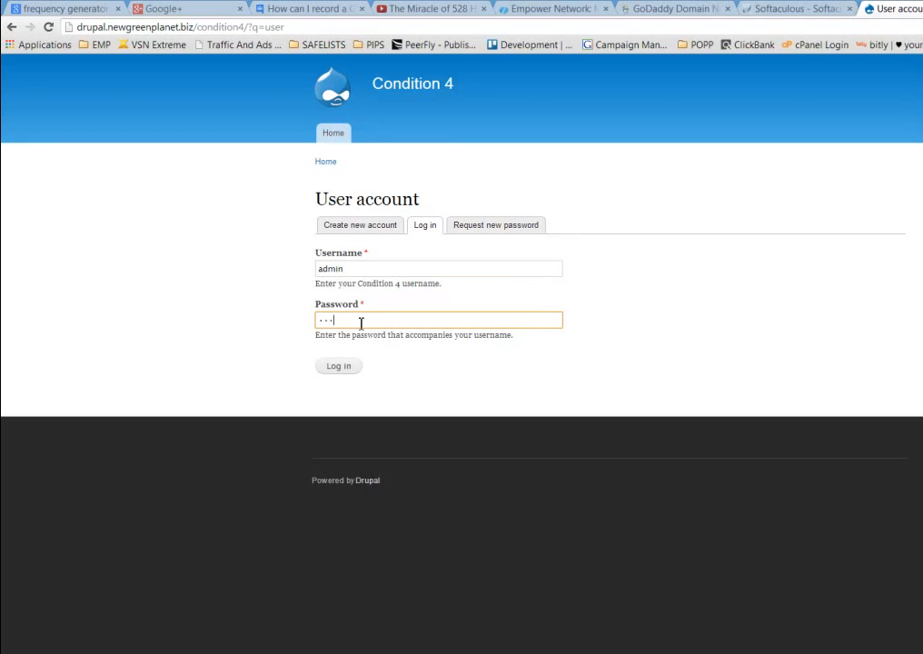
pyautogui.press('Return')
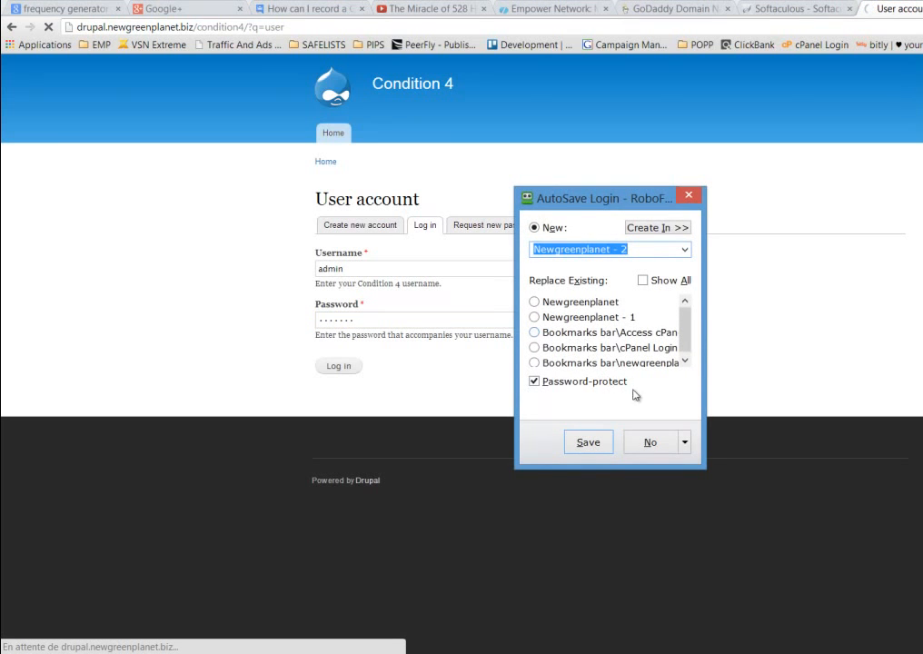
# Save the login in RoboForm as CONDITION4 with password protection turned off.
pyautogui.click(534, 381)
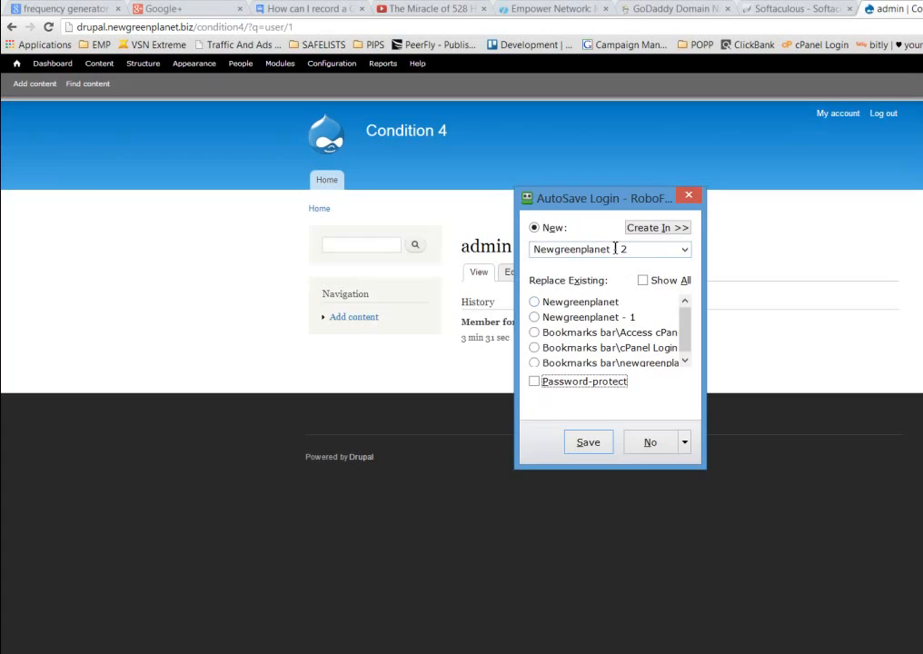
pyautogui.moveTo(626, 251); pyautogui.dragTo(540, 251)
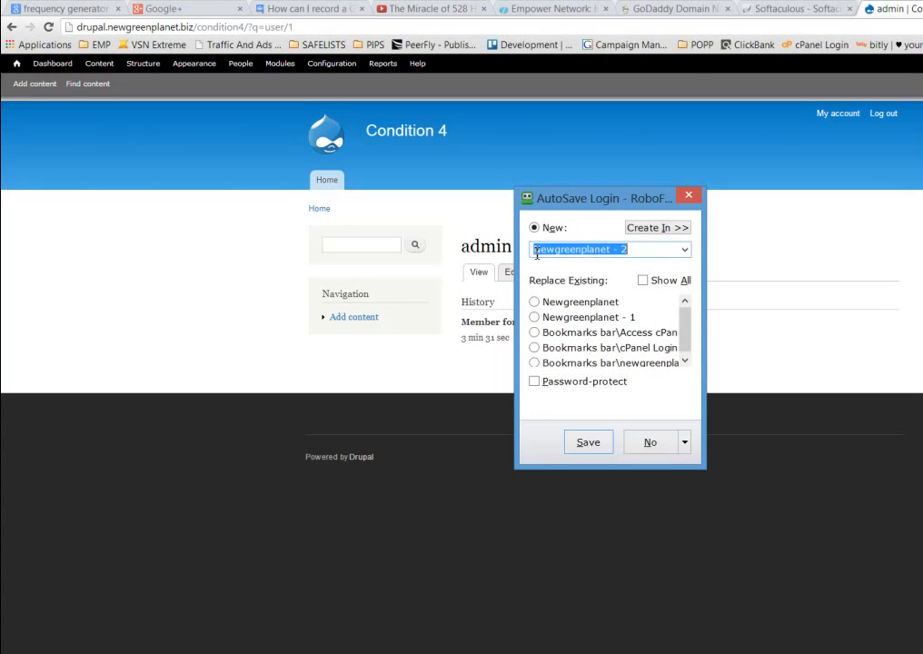
pyautogui.write('CON')
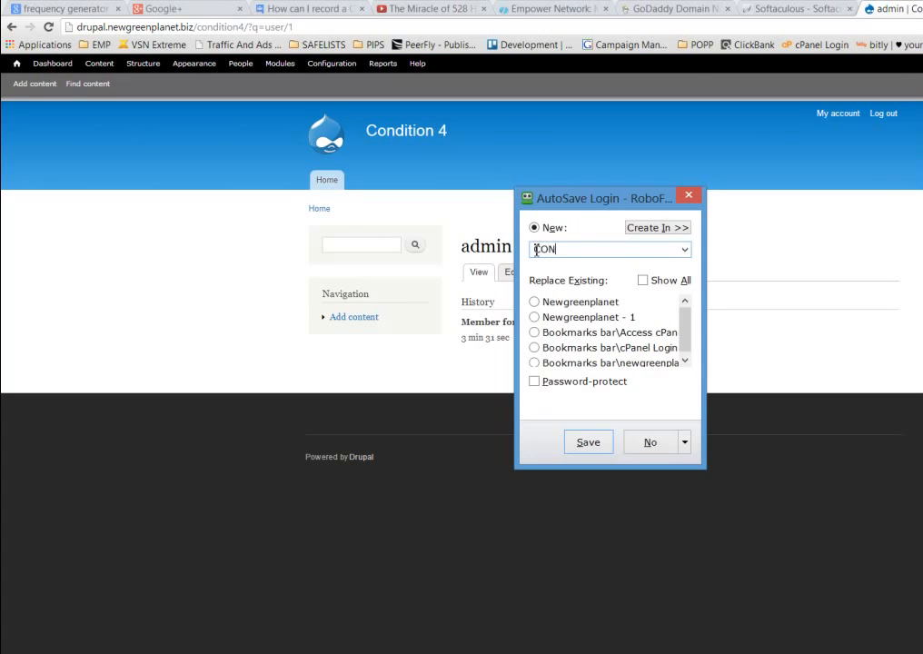
pyautogui.write('DITION4')
pyautogui.moveTo(591, 197); pyautogui.dragTo(464, 191)
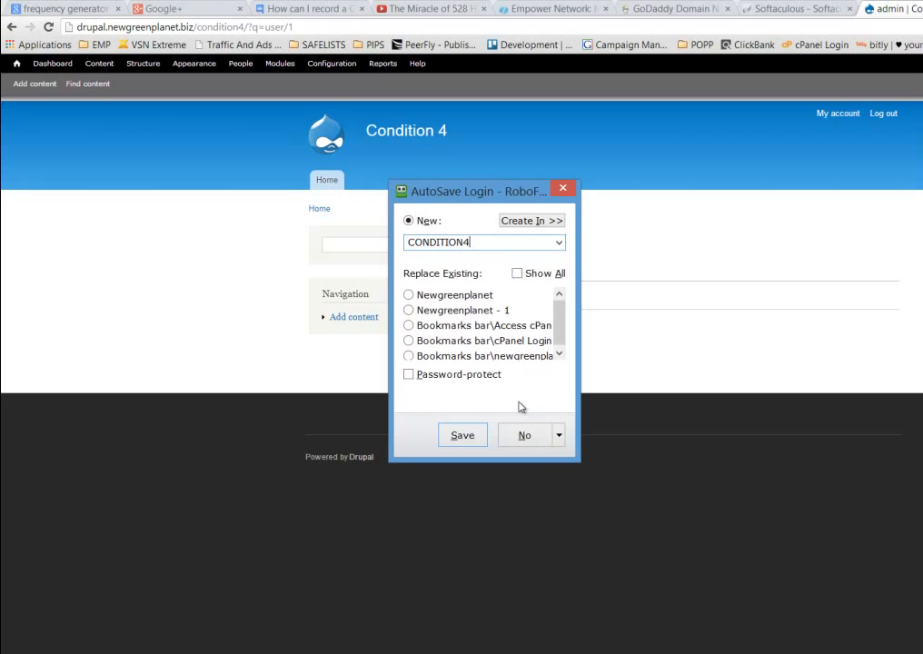
pyautogui.click(461, 435)
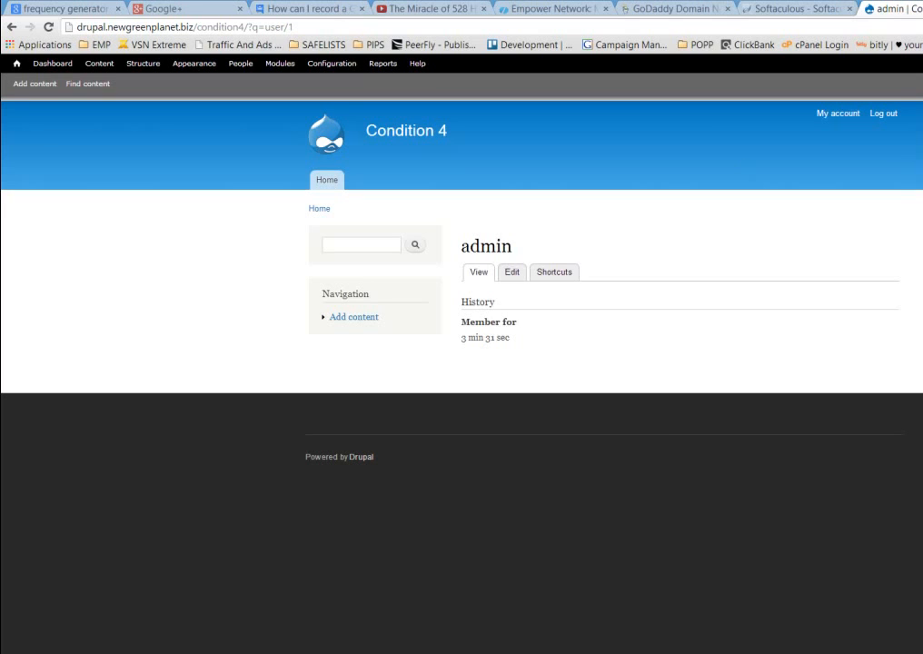
pyautogui.click(922, 27)
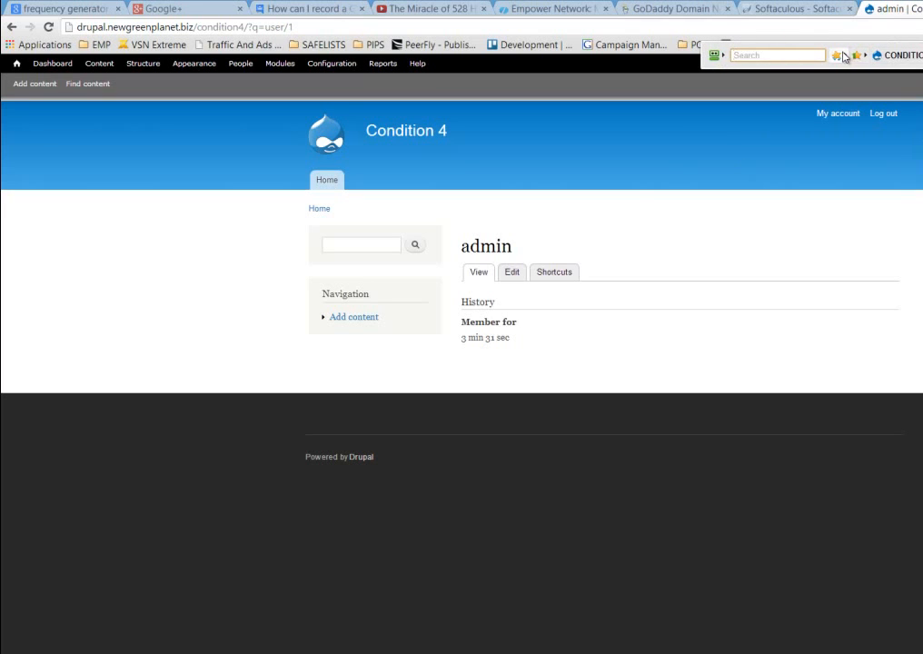
pyautogui.click(843, 57)
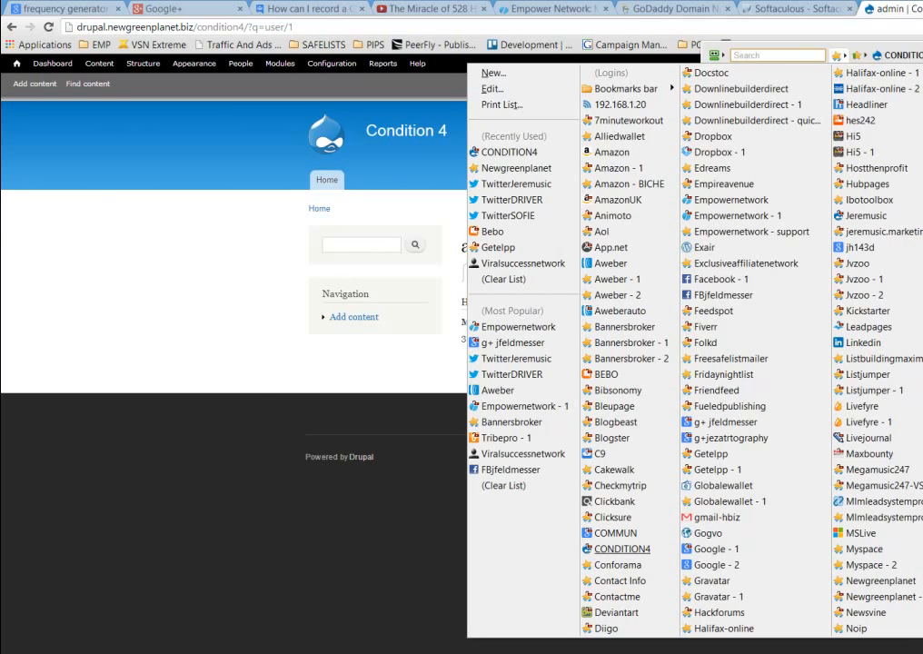
pyautogui.click(11, 650)
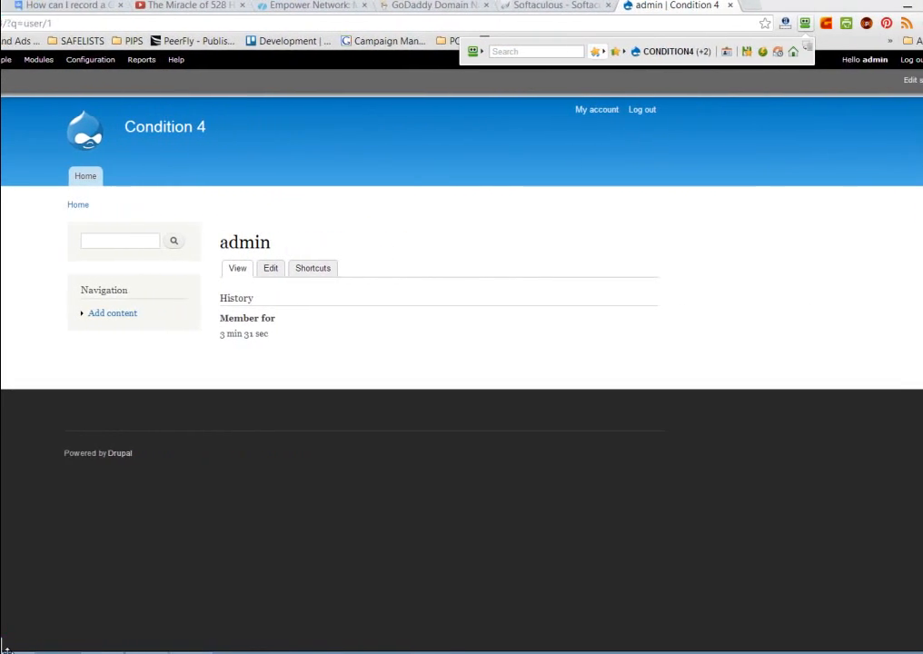
pyautogui.click(595, 52)
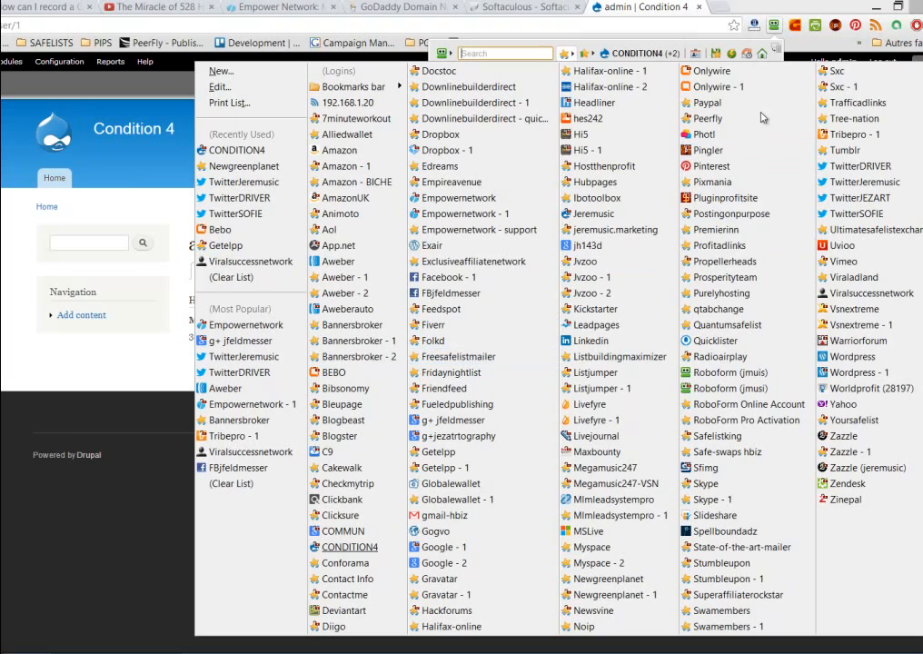
pyautogui.press('Escape')
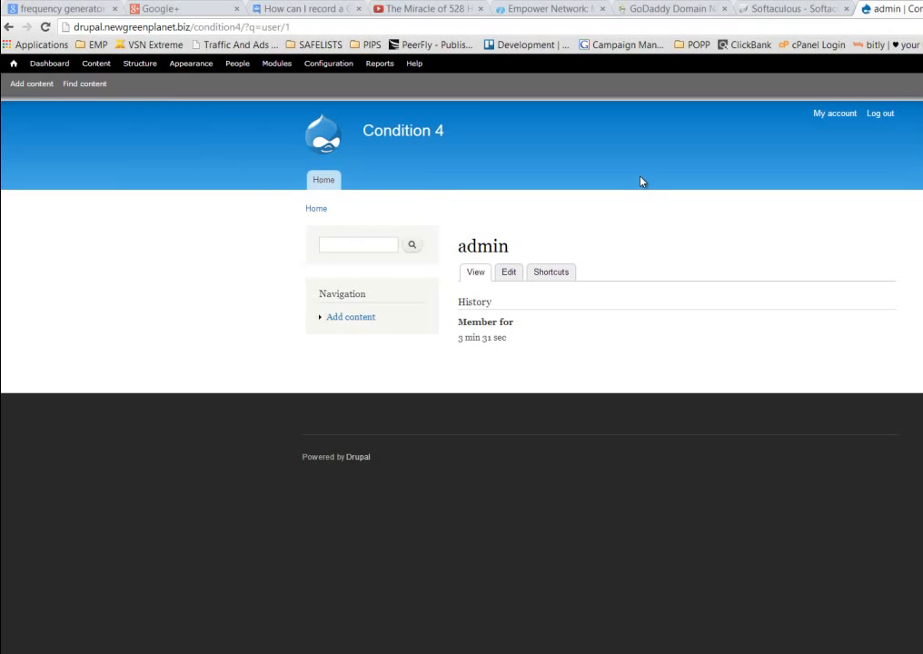
# Browse the Content, Structure and Configuration pages, then return to the Condition 4 Dashboard.
pyautogui.click(103, 68)
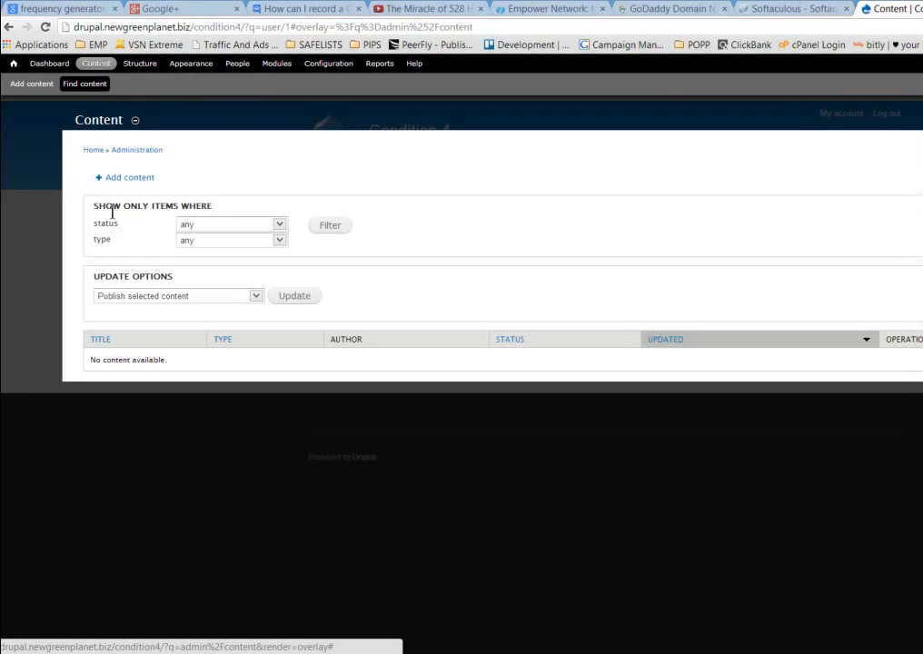
pyautogui.click(140, 66)
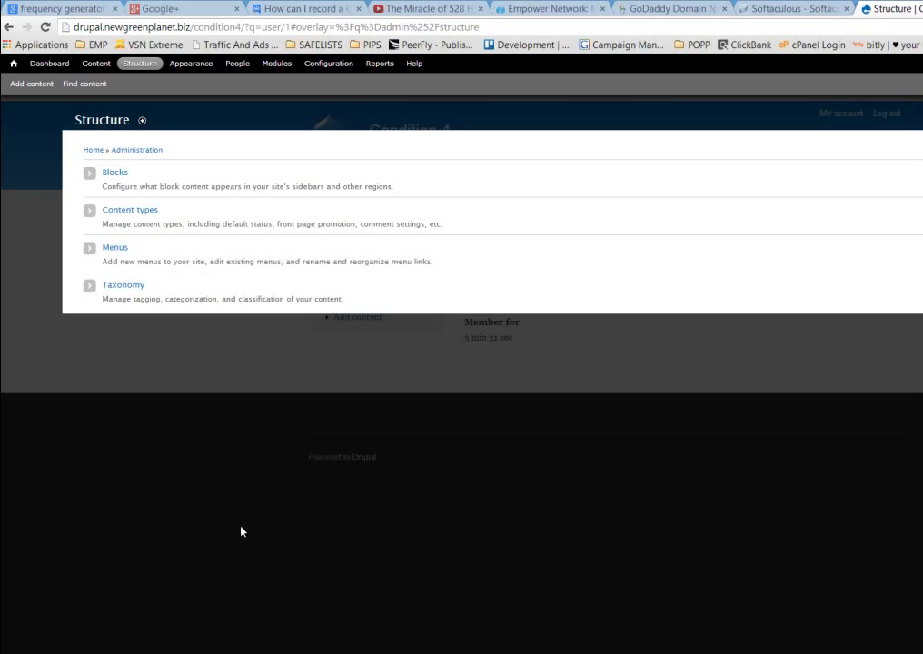
pyautogui.click(326, 66)
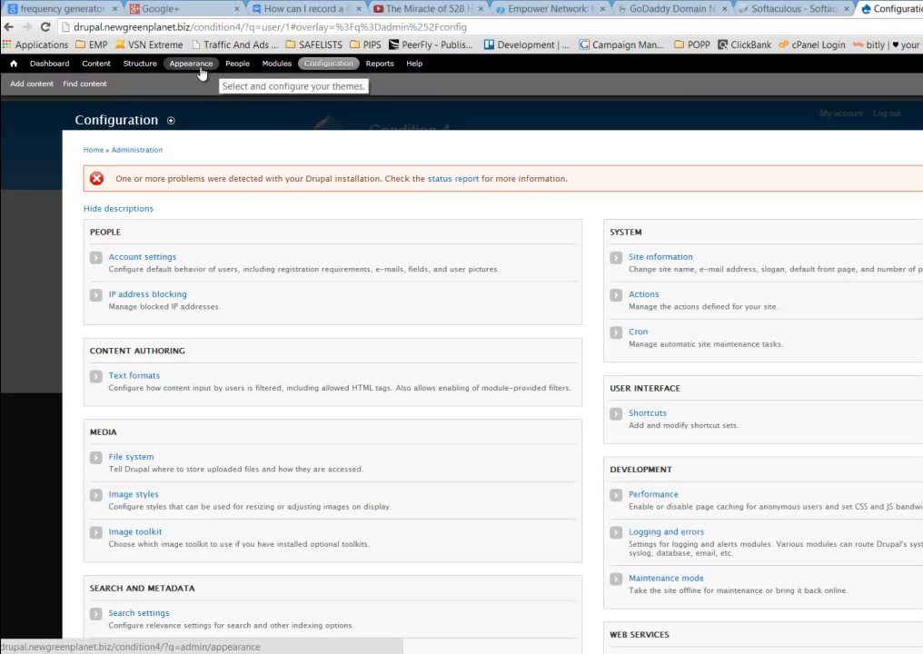
pyautogui.click(62, 70)
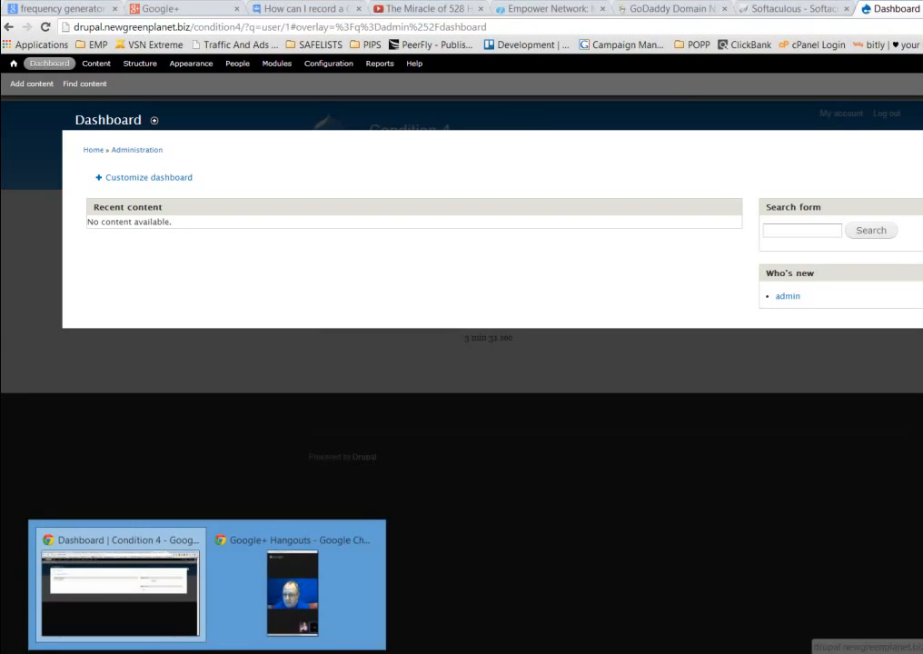
# Raise the Google+ Hangouts call from the taskbar and position it over the dashboard's left side.
pyautogui.moveTo(247, 603)
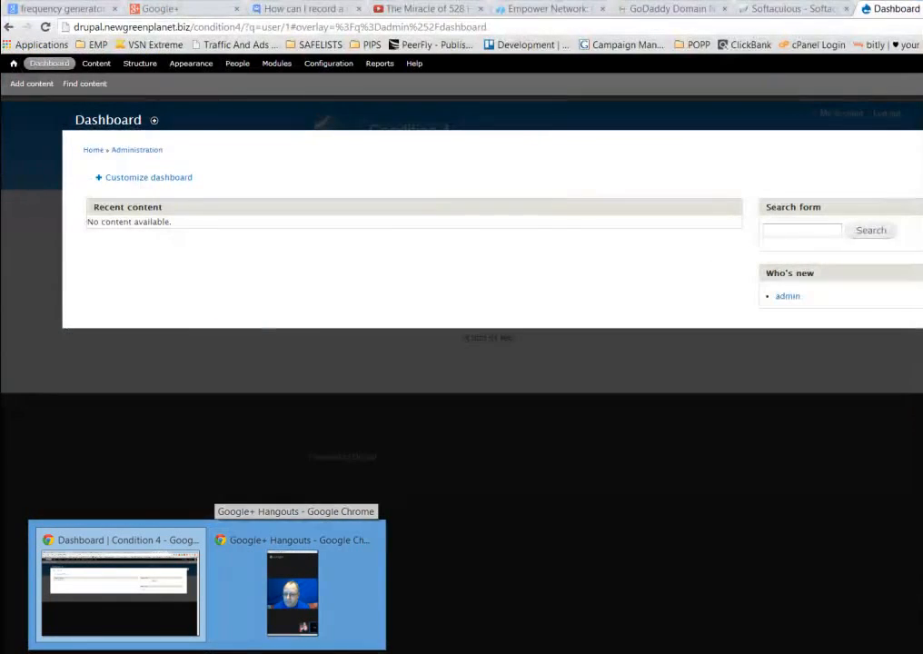
pyautogui.click(240, 618)
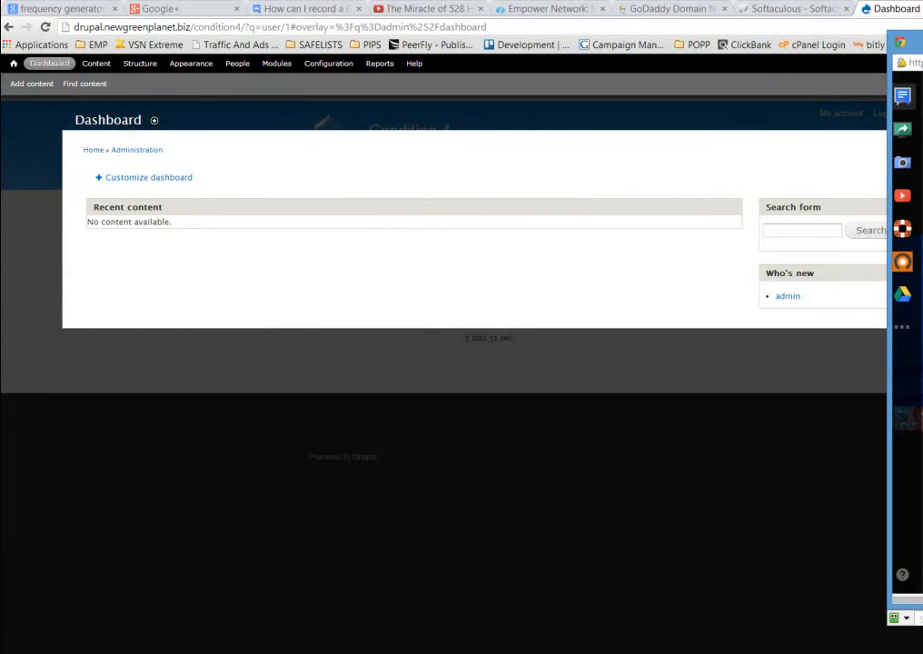
pyautogui.moveTo(908, 43); pyautogui.dragTo(427, 66)
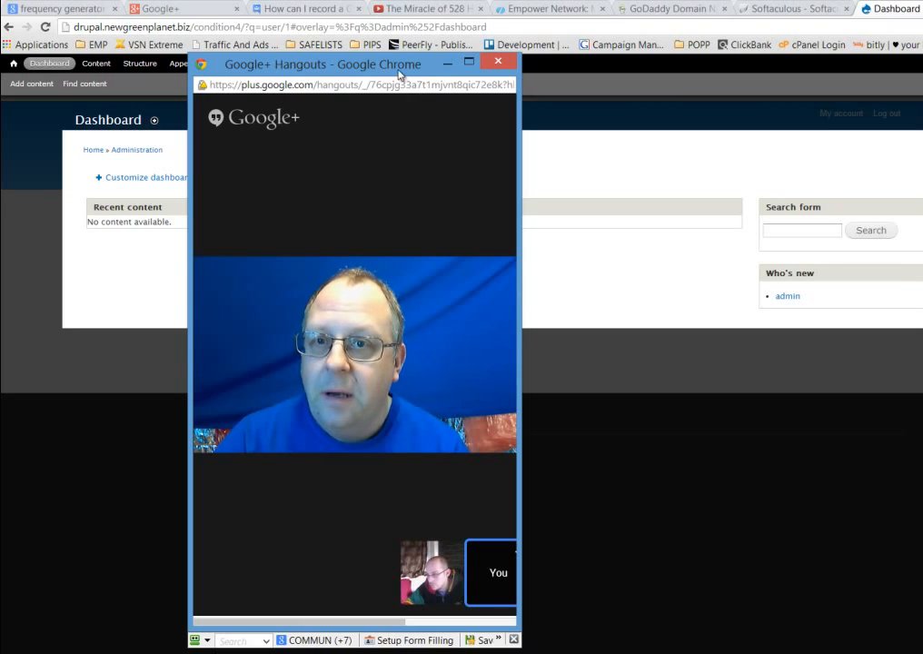
pyautogui.moveTo(398, 66); pyautogui.dragTo(392, 35)
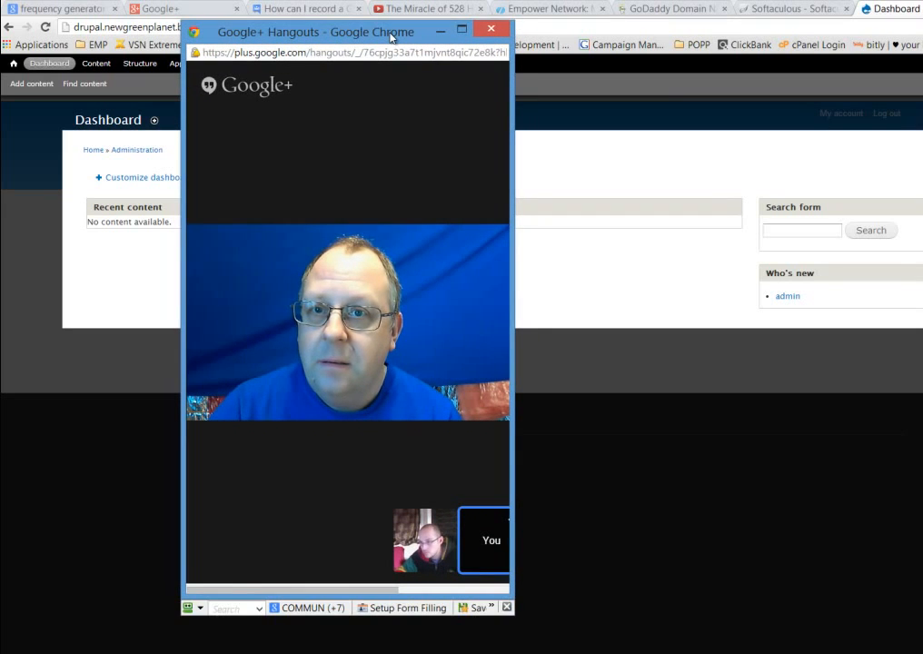